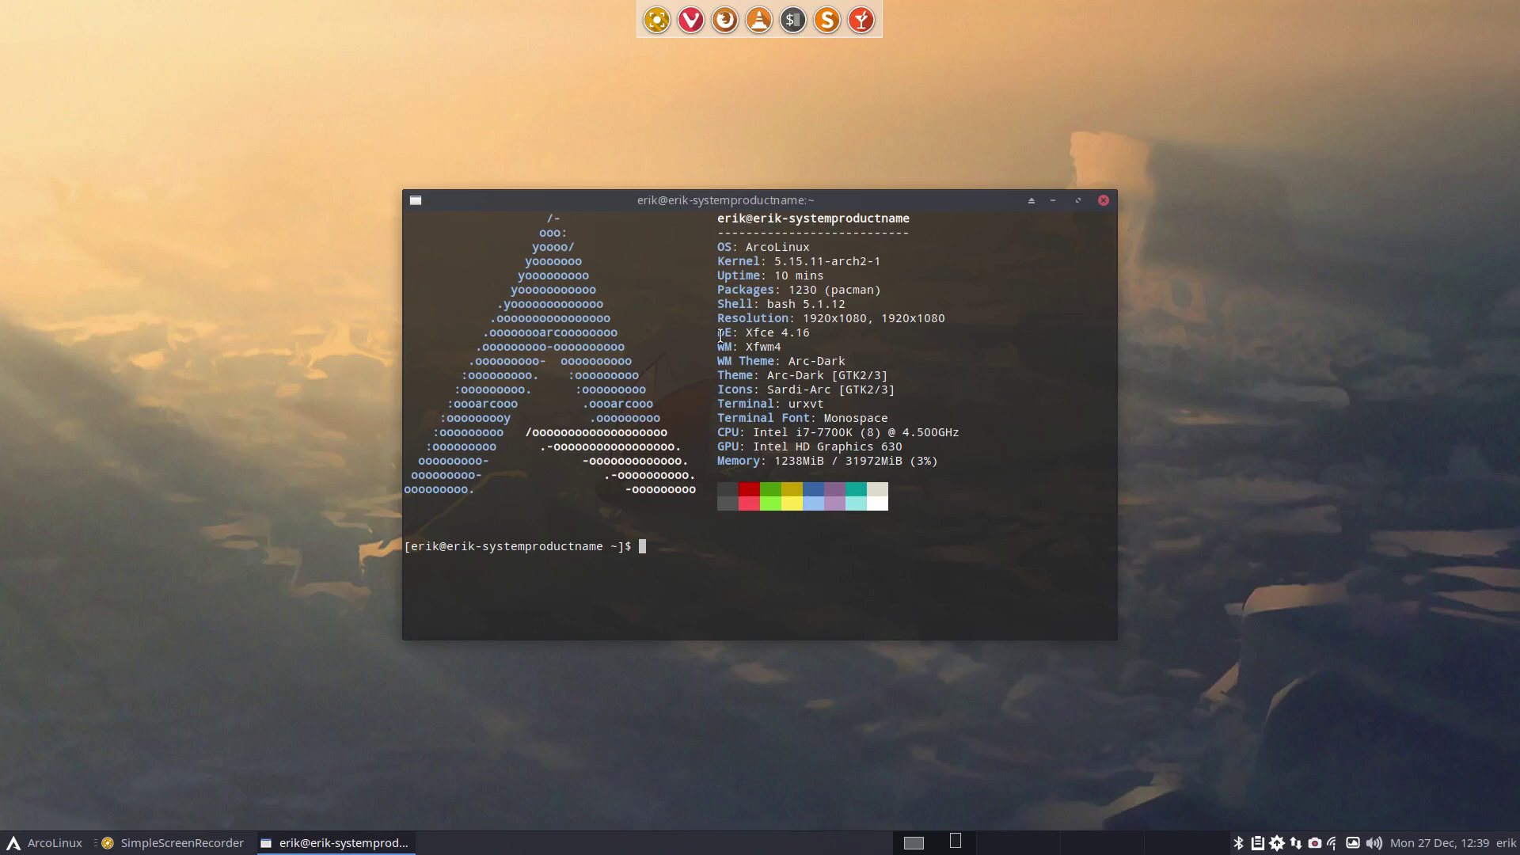
Run the iso command to print release v21.05.7 details, codename ArcoLinuxS.
type("iso")
key("Return")
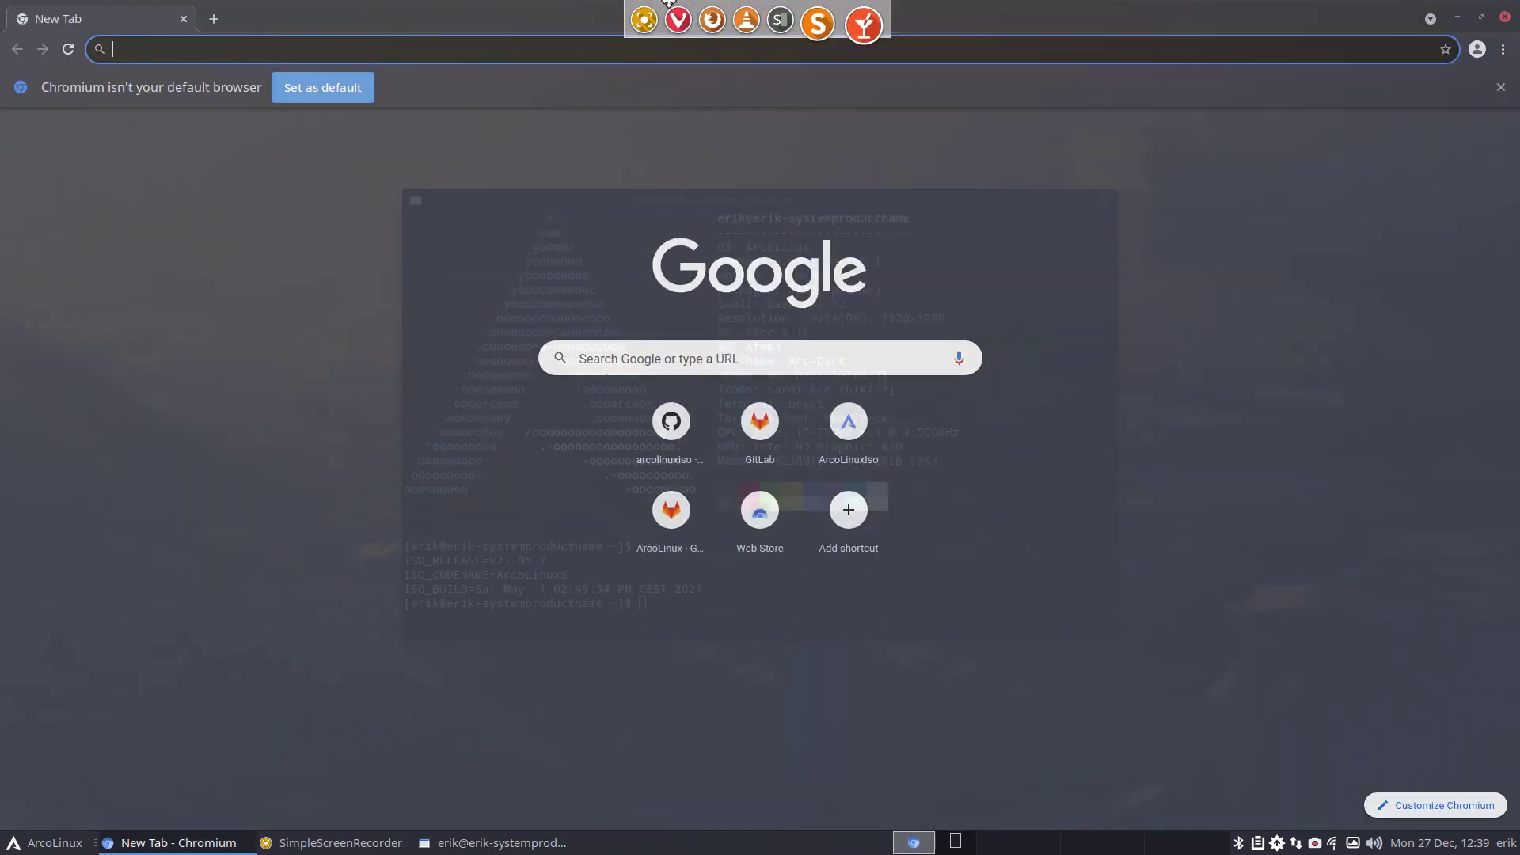
Go to arcolinuxiso.com and open the Arch Linux Calamares Installer page from the guide.
type("arcolinuxiso.com")
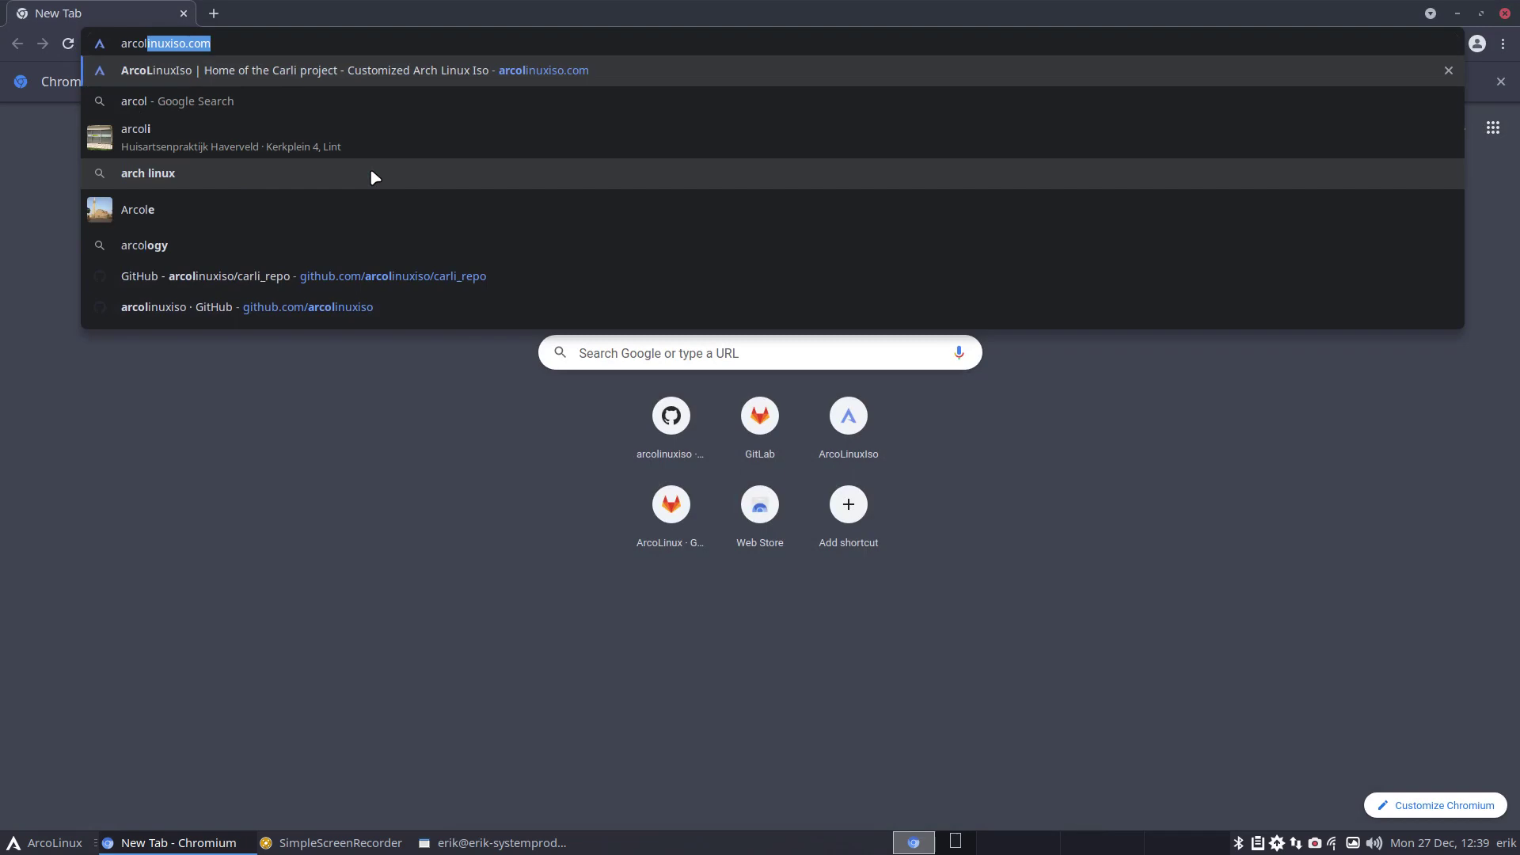
key("Return")
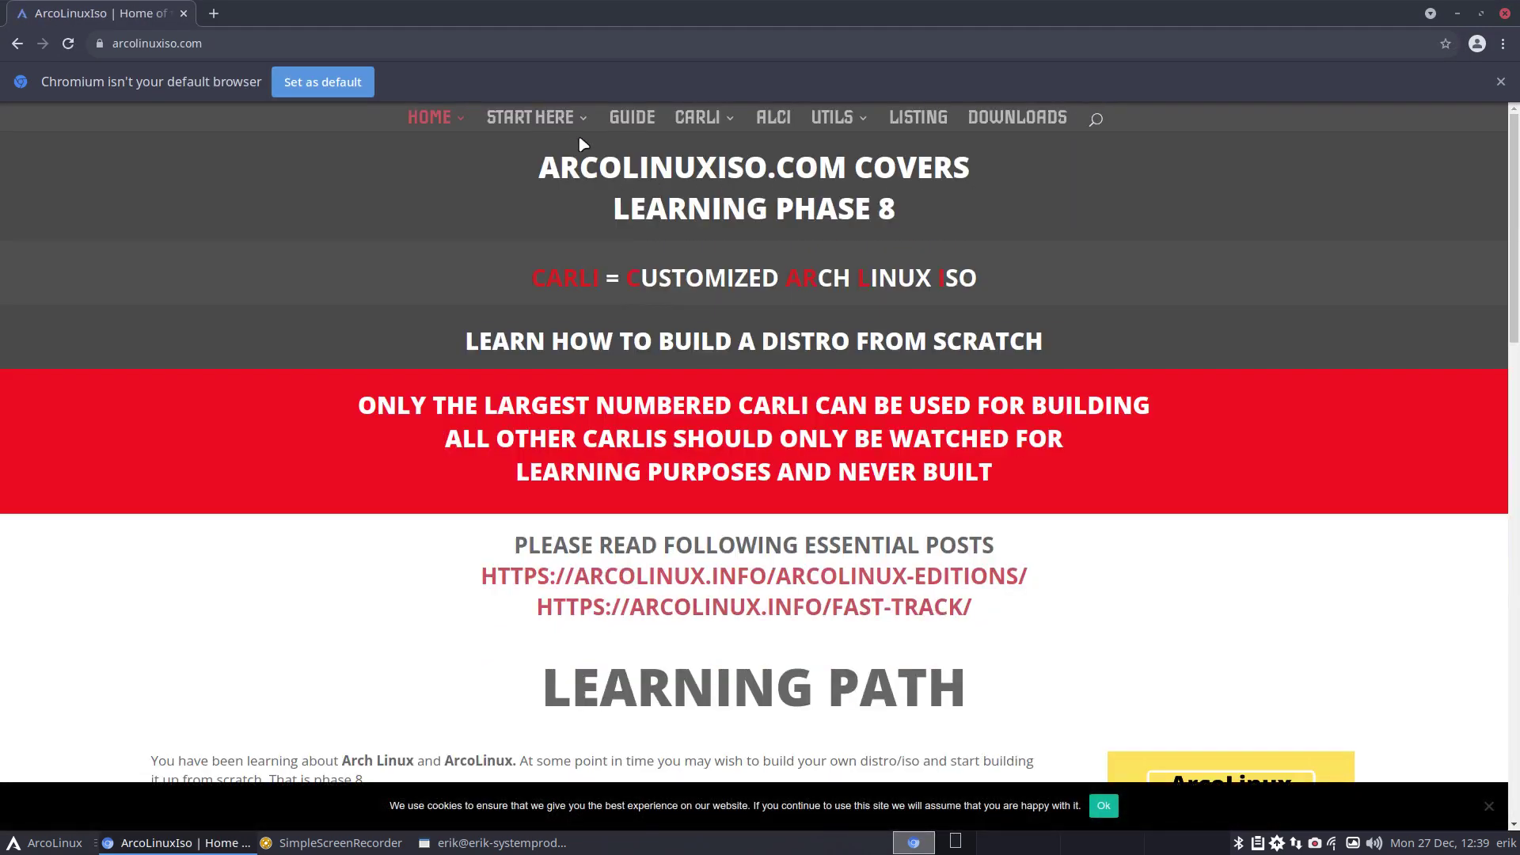
mouse_move(570, 121)
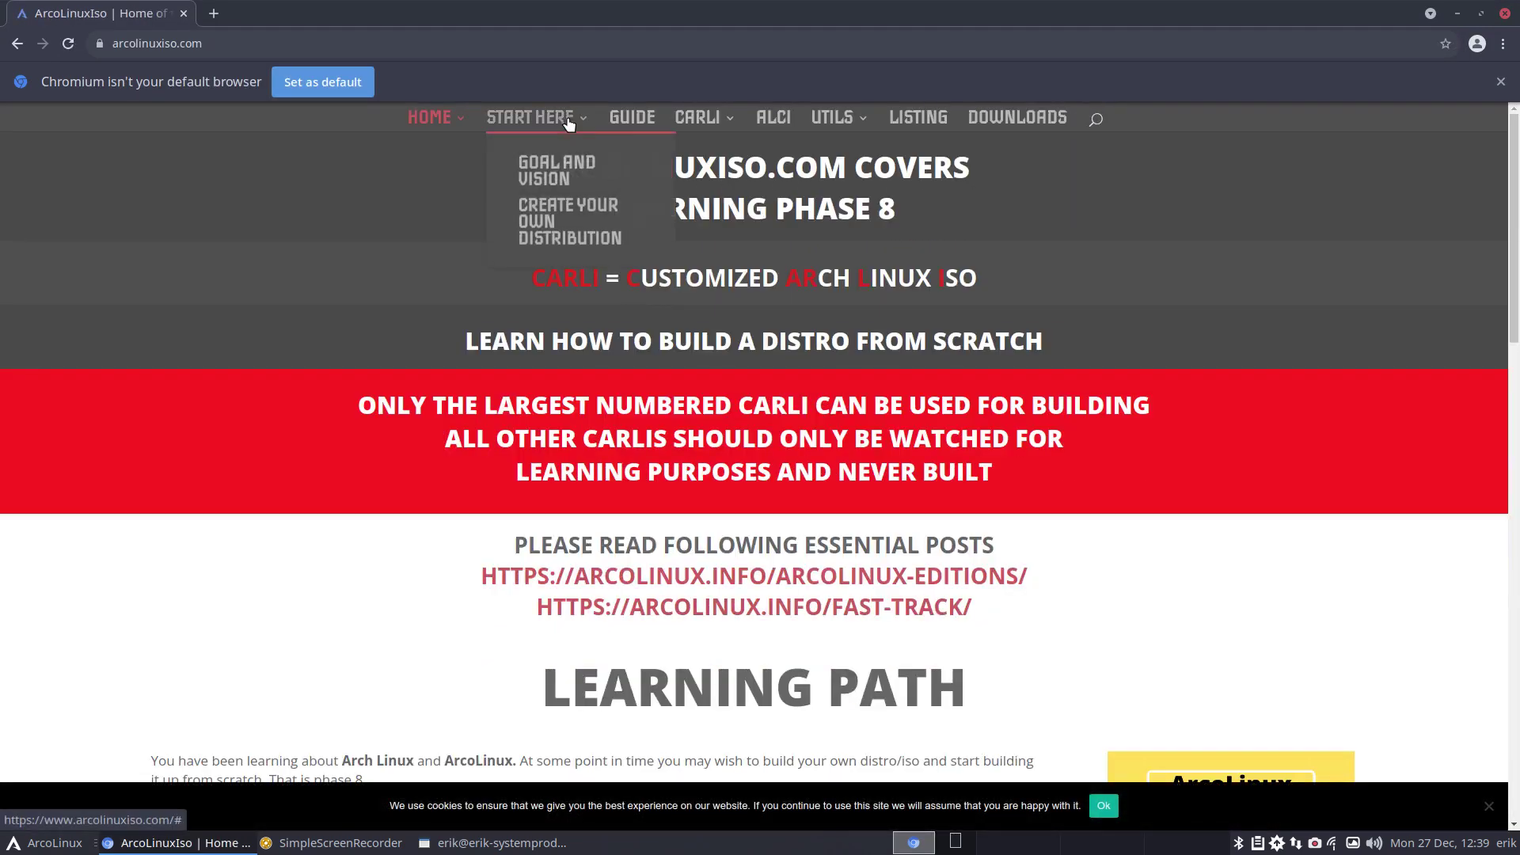
left_click(630, 119)
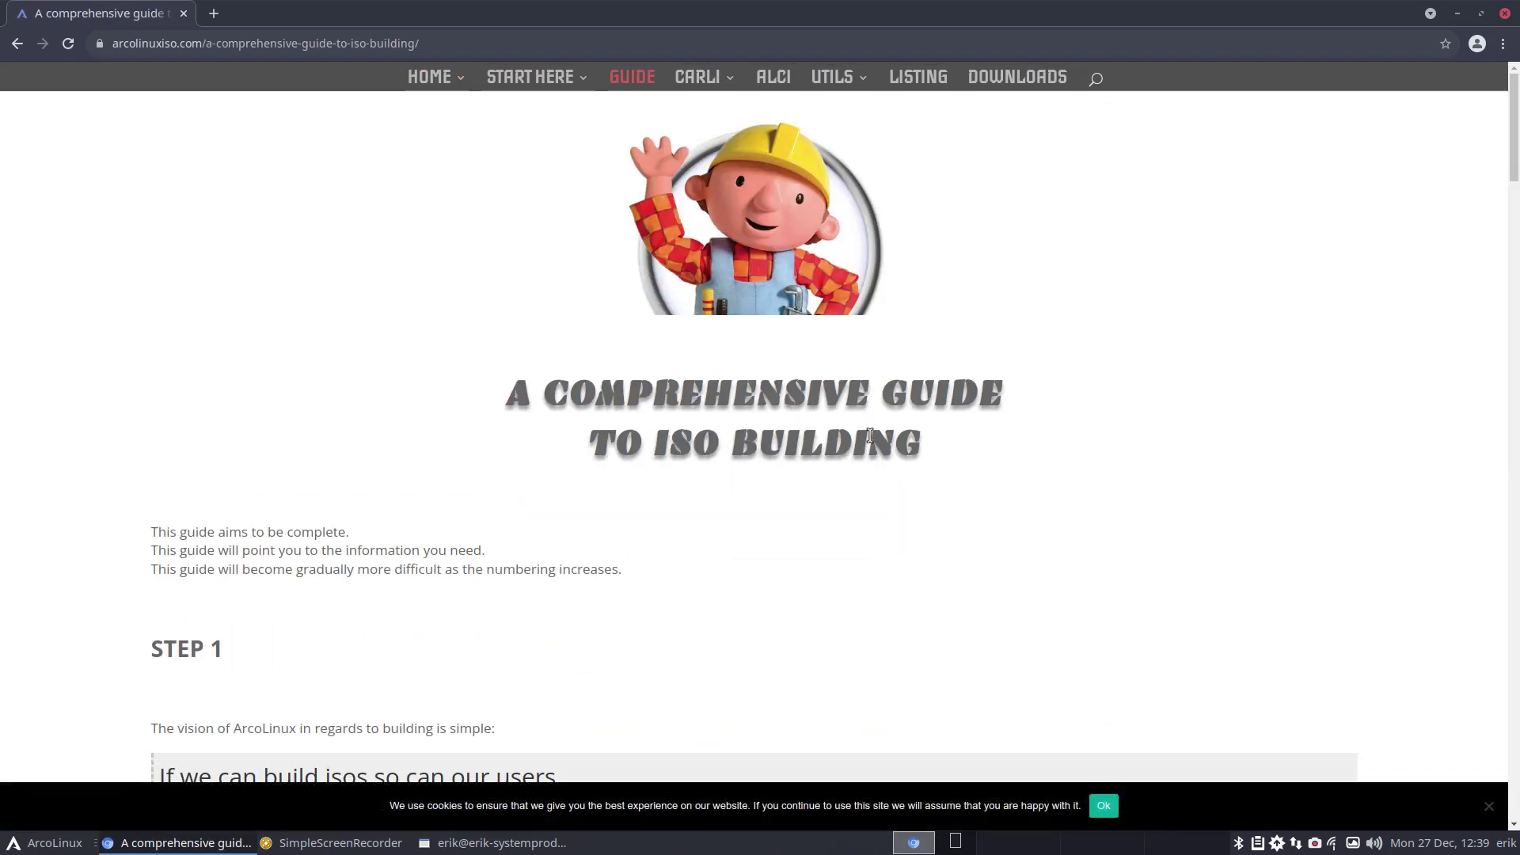
left_click(772, 79)
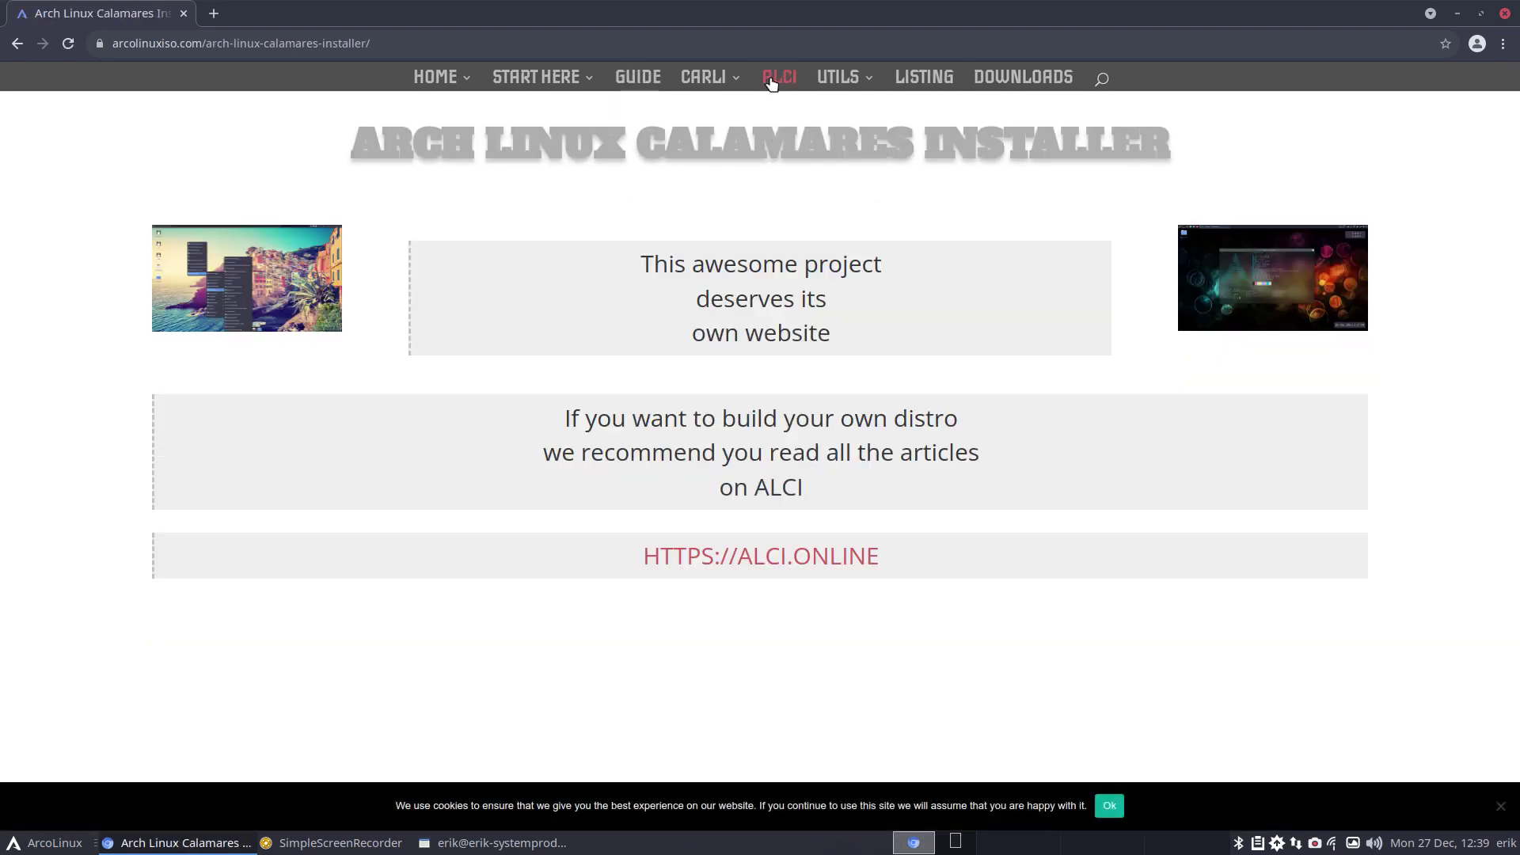
Open alci.online in a second tab, then return to the Calamares Installer tab.
left_click(816, 558)
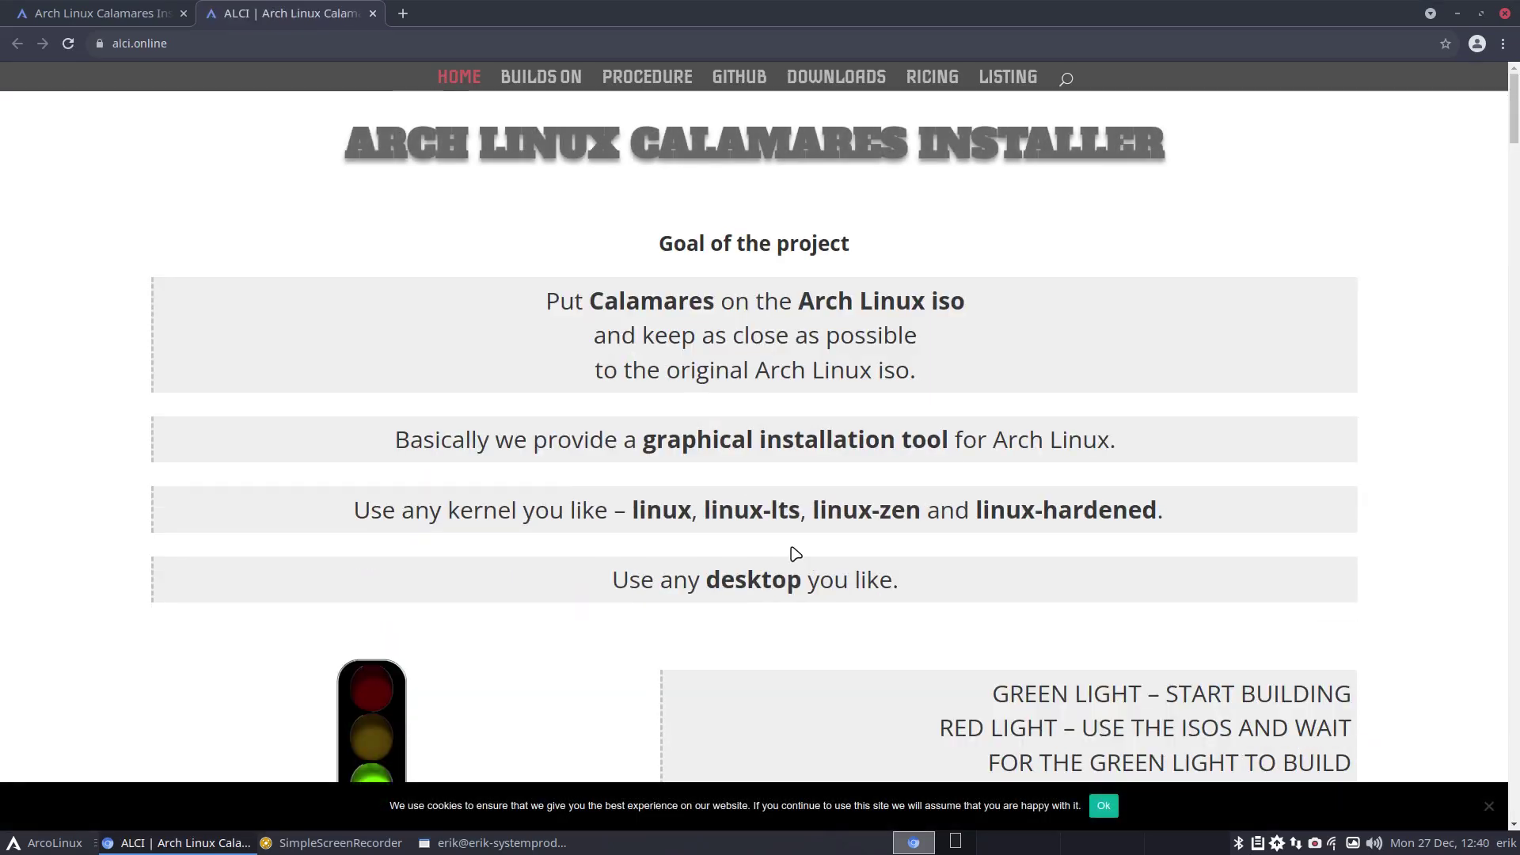
left_click(122, 11)
left_click(234, 13)
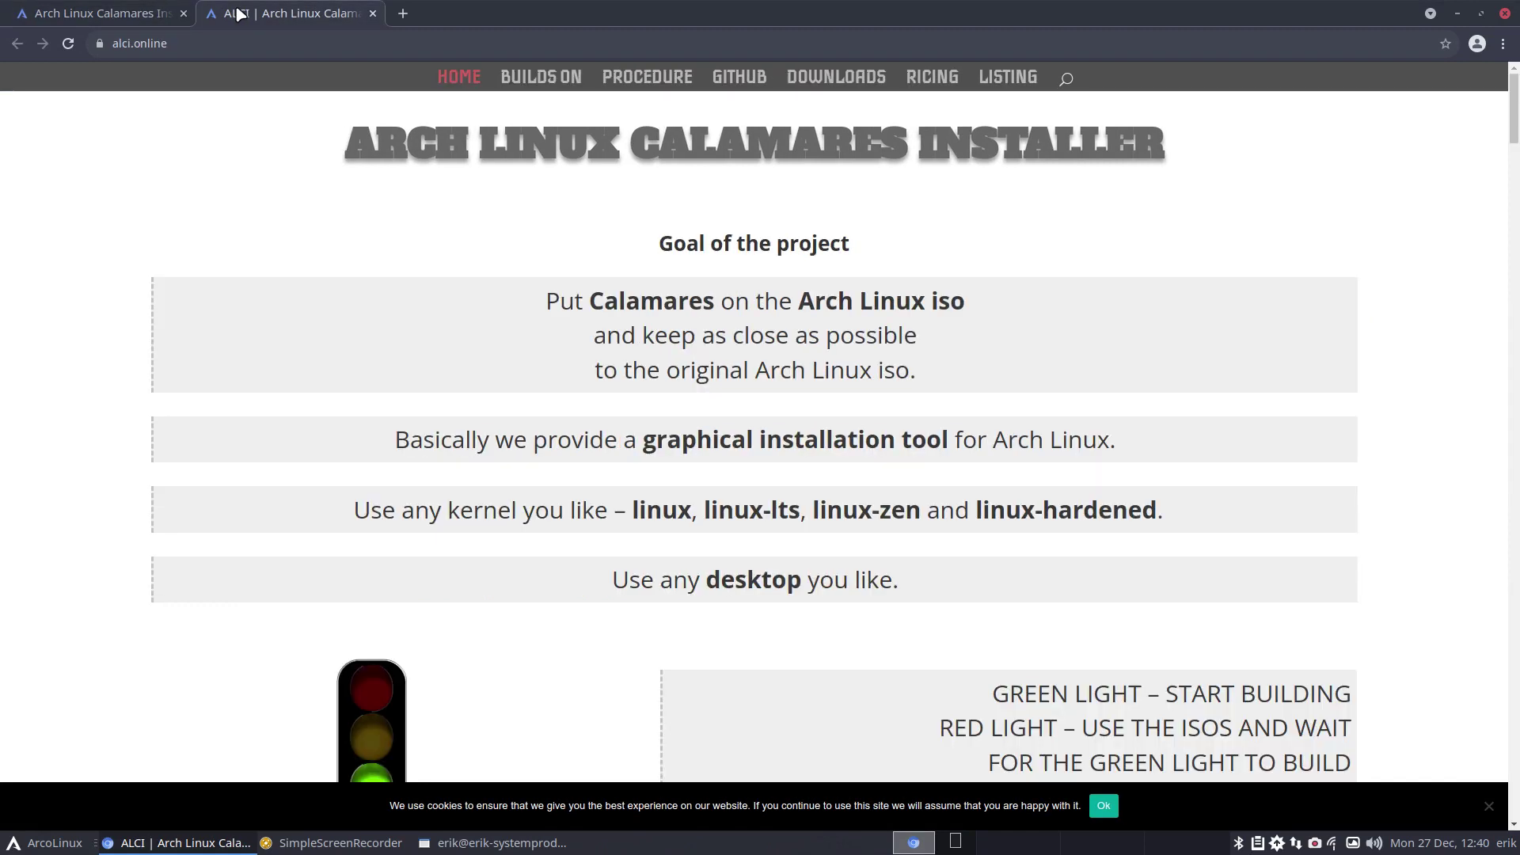
left_click(100, 11)
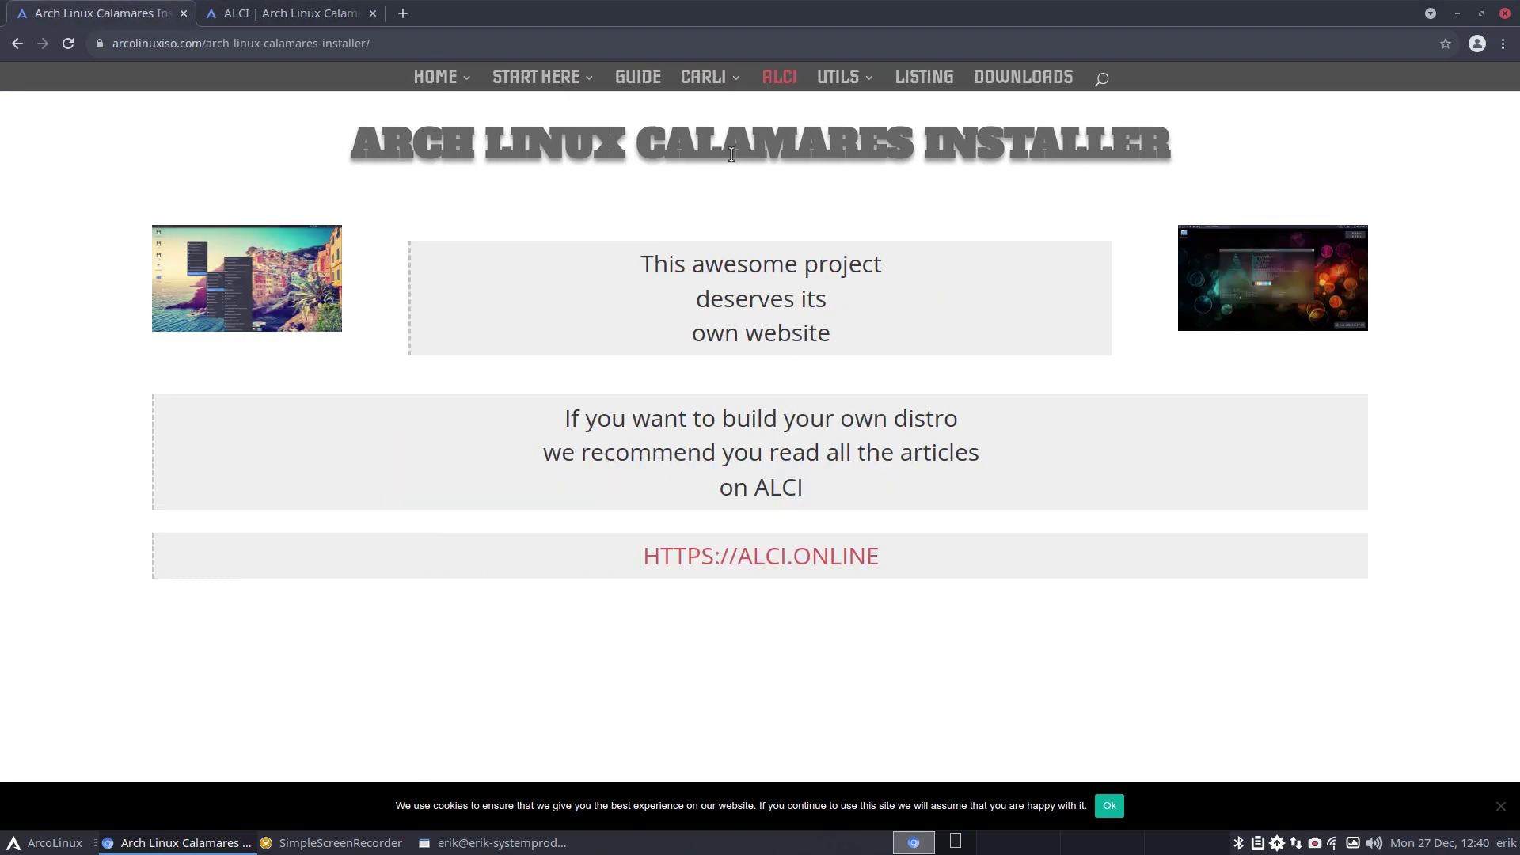
mouse_move(726, 77)
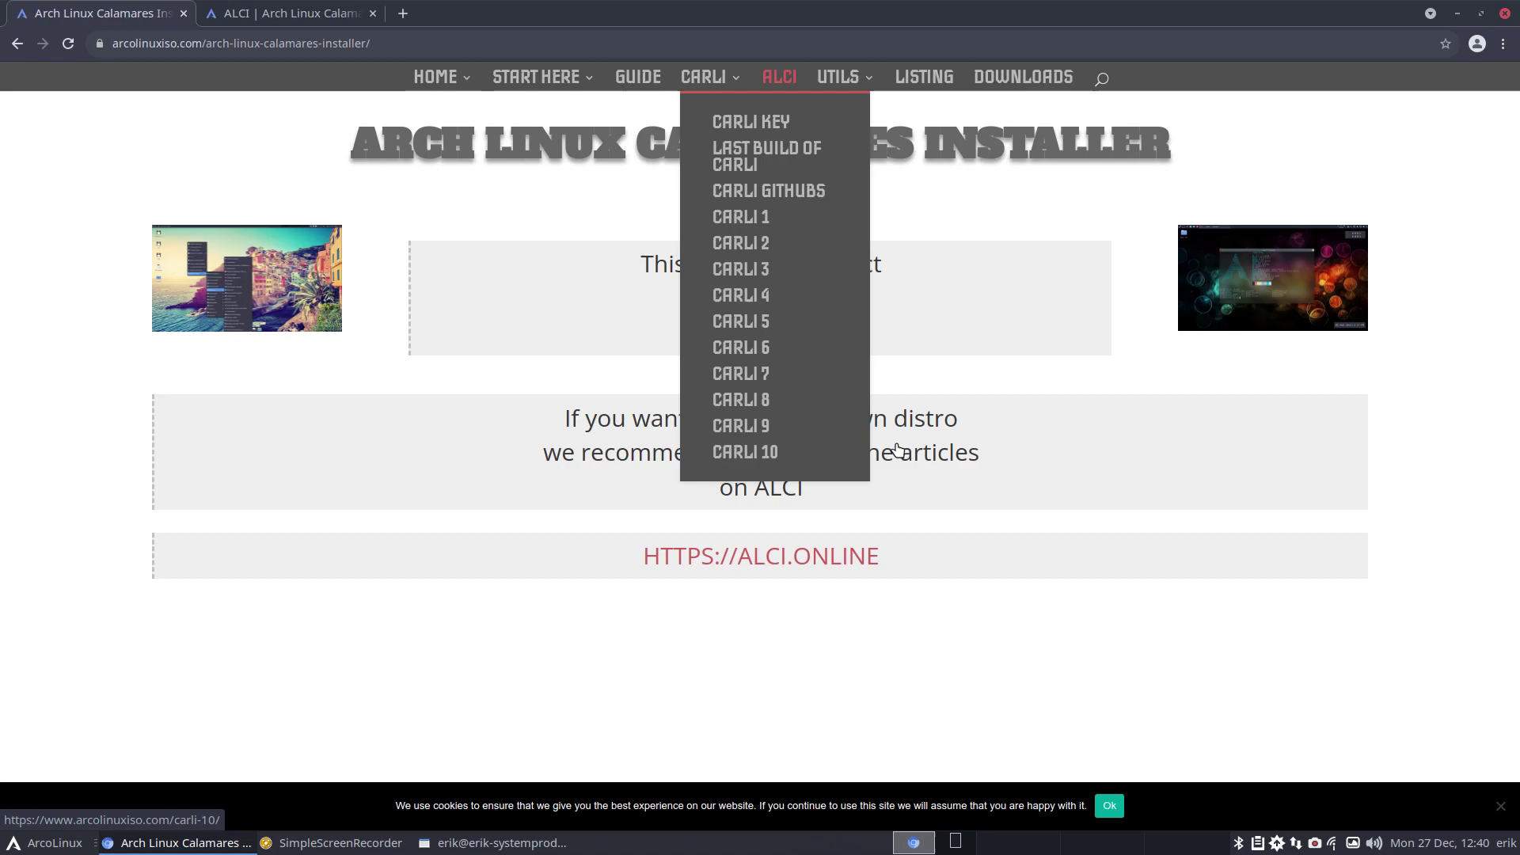
Minimize the browser and close the terminal, then browse disk files for the optical drive, widening columns to show dates.
left_click(1456, 13)
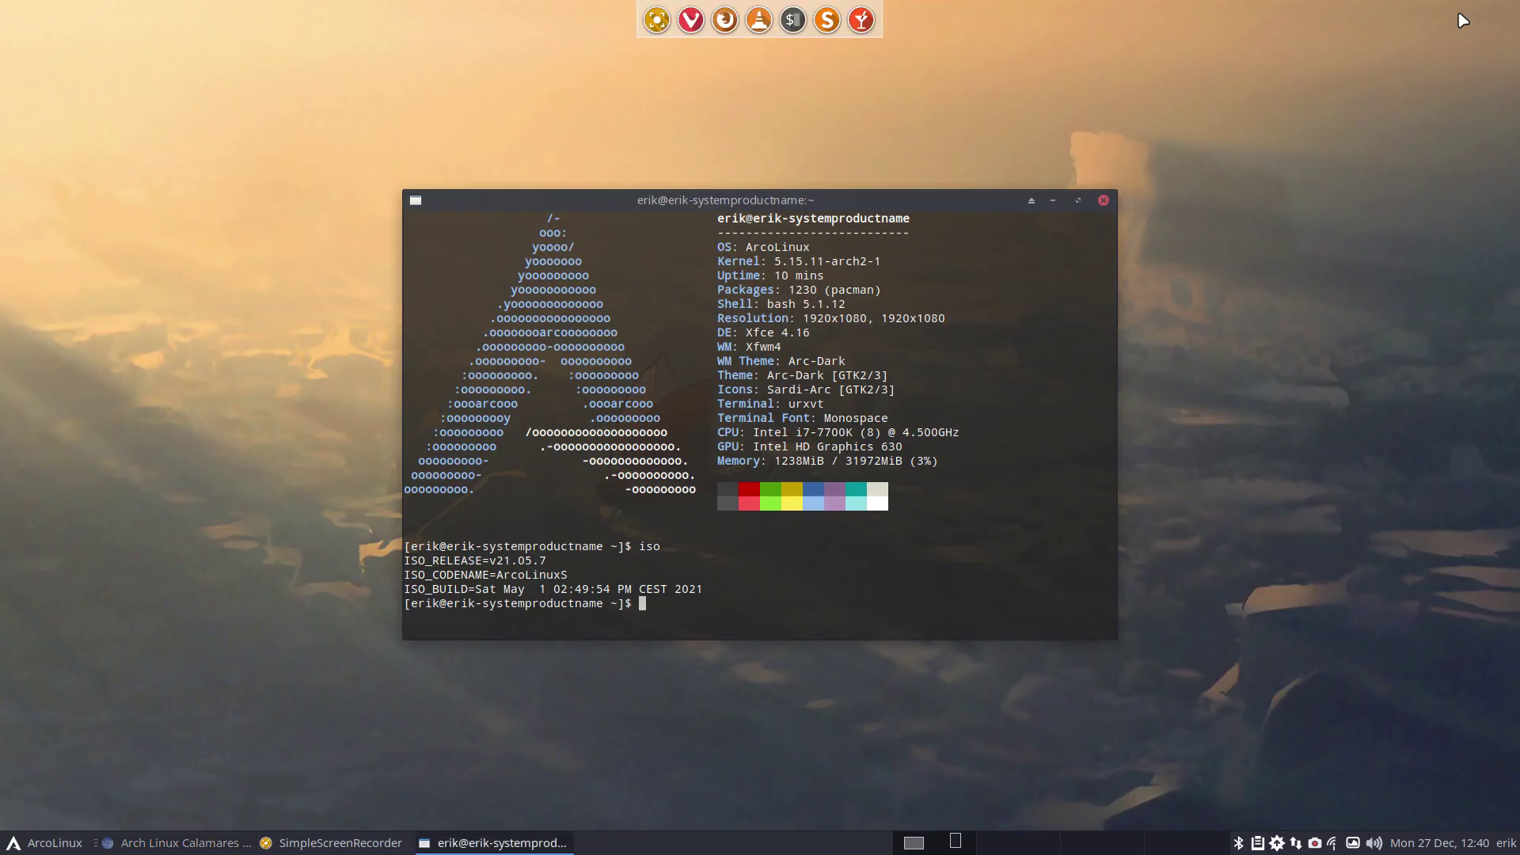
left_click(1103, 201)
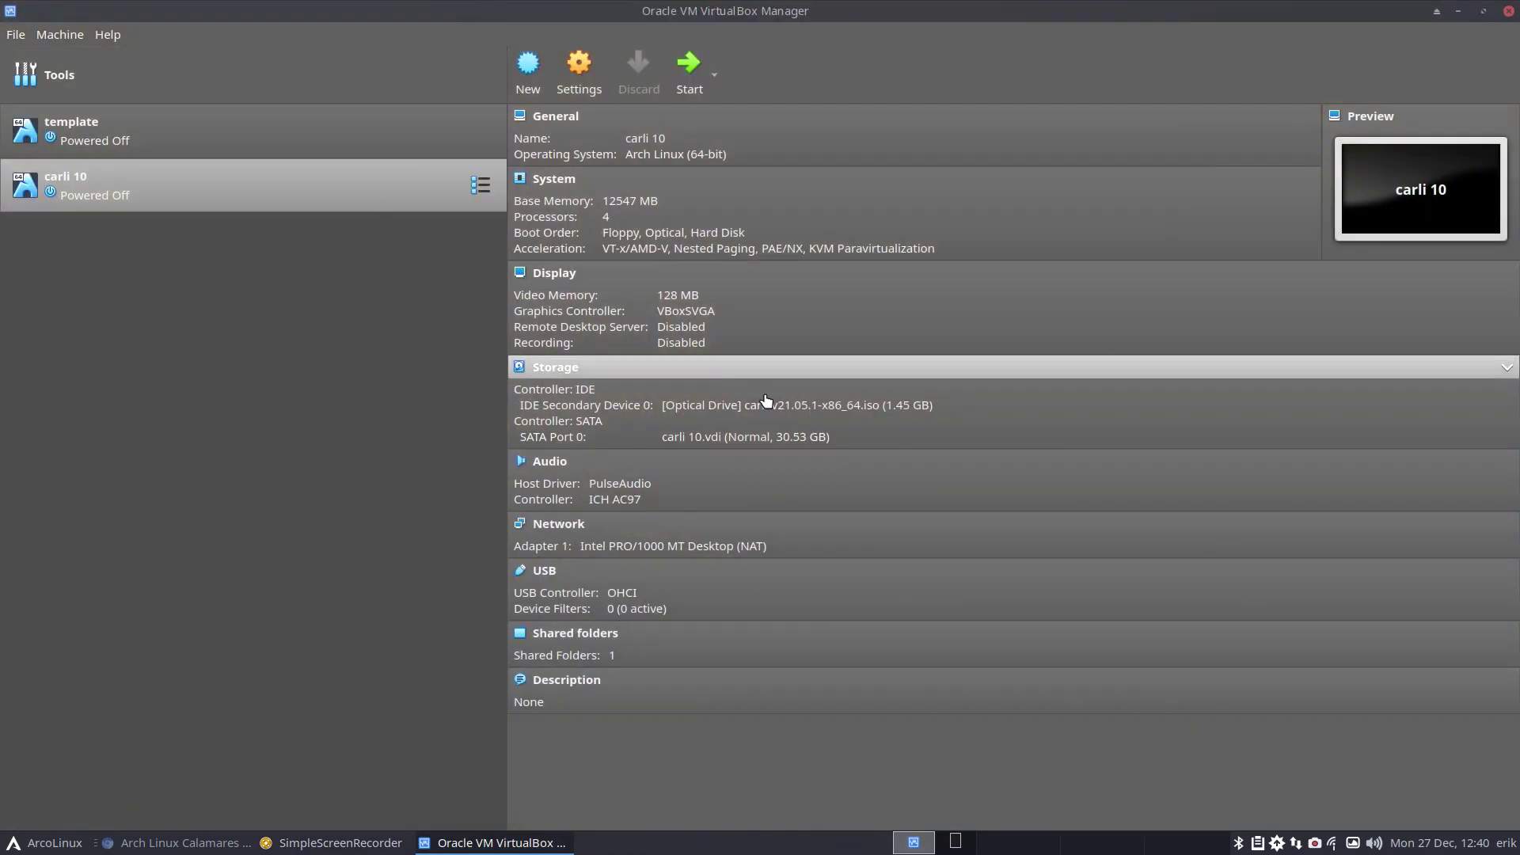
left_click(786, 406)
left_click(849, 444)
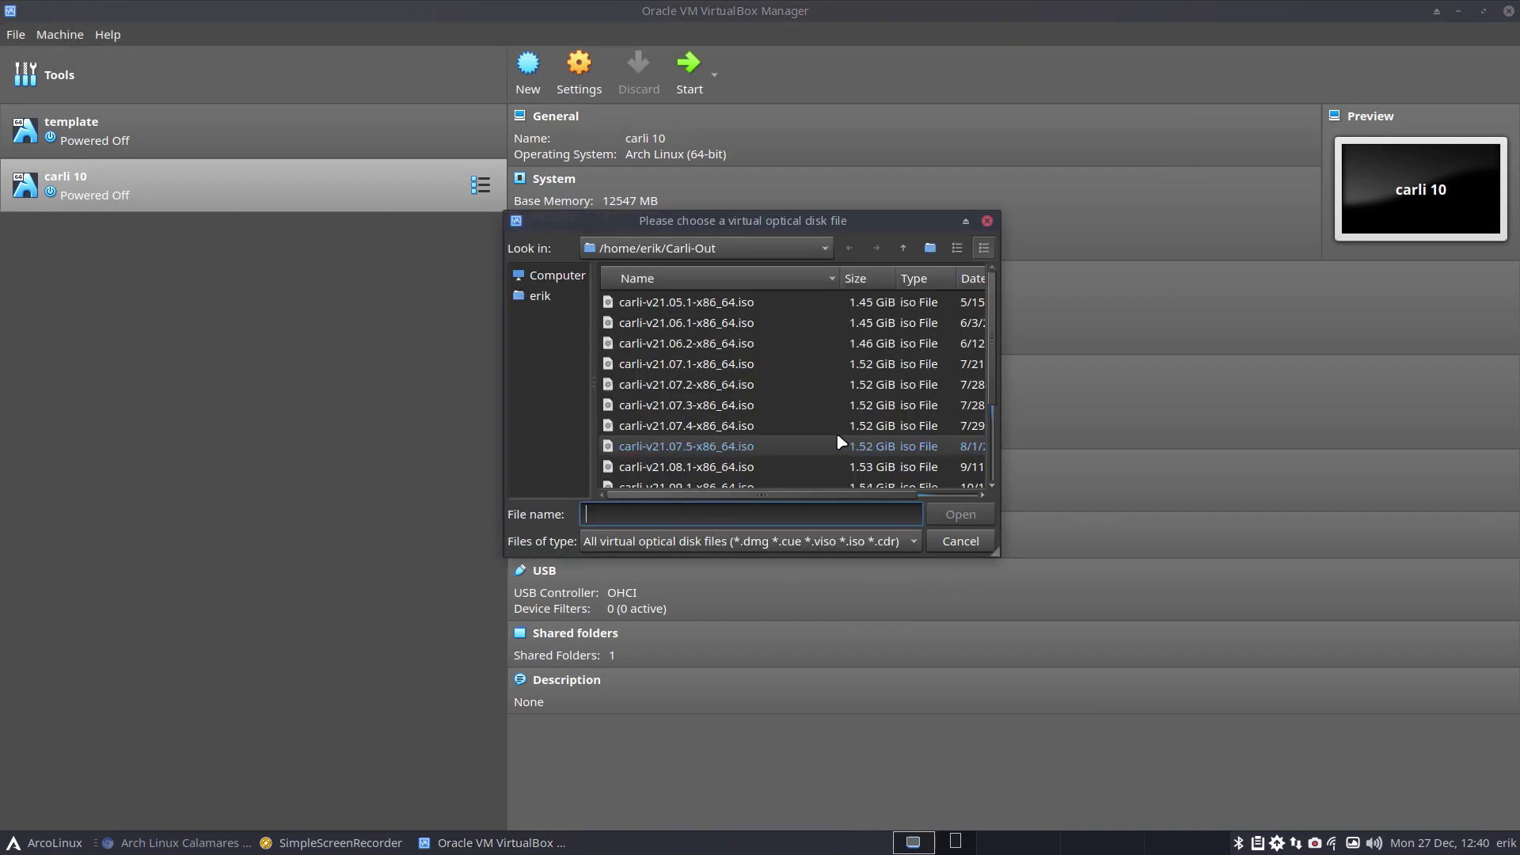
scroll(739, 339, "down", 5)
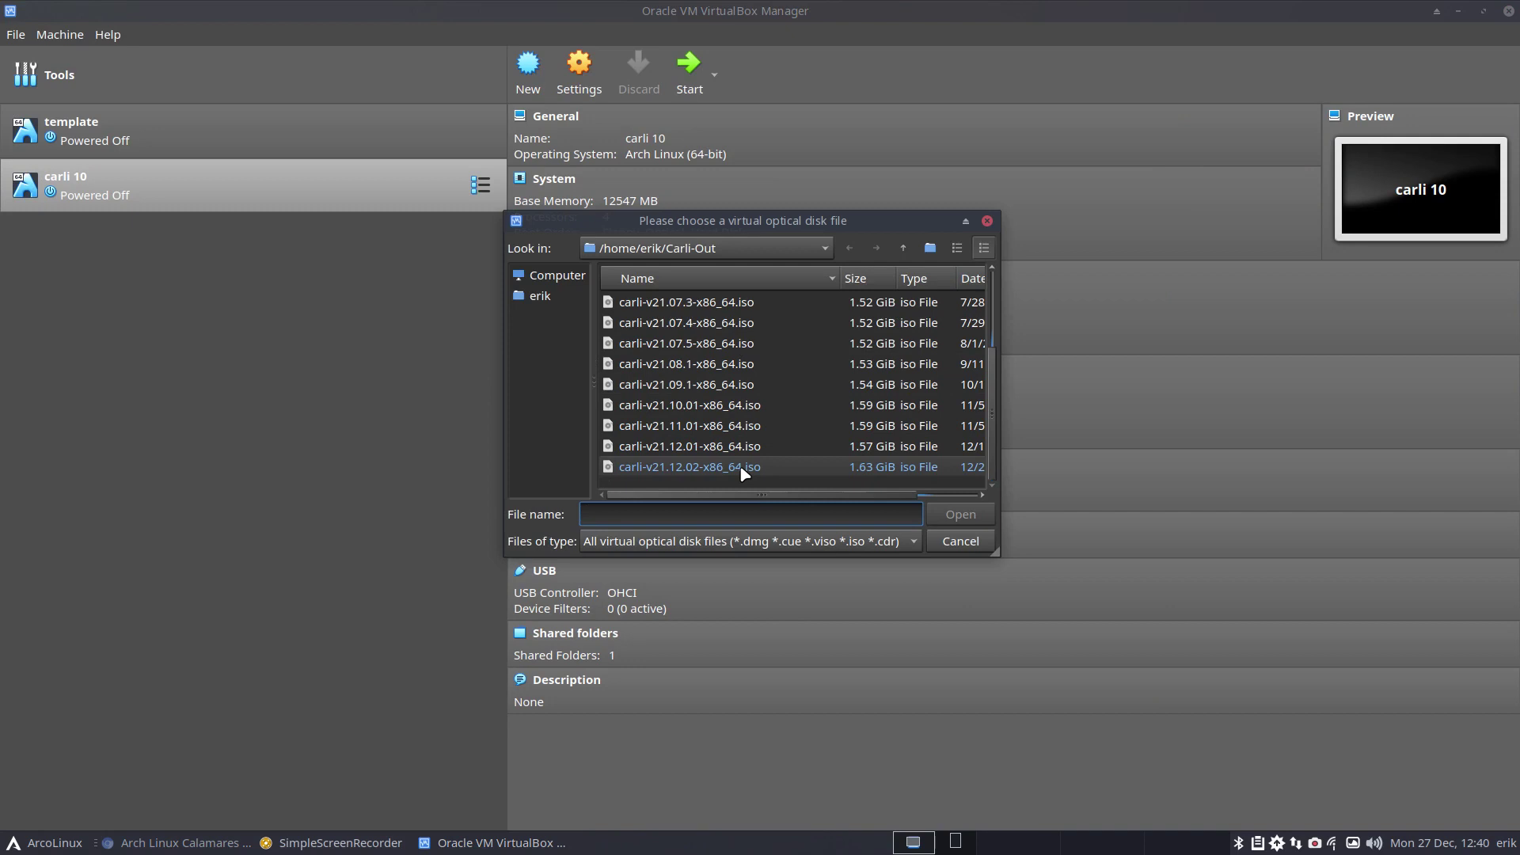
left_click_drag(771, 495, 924, 494)
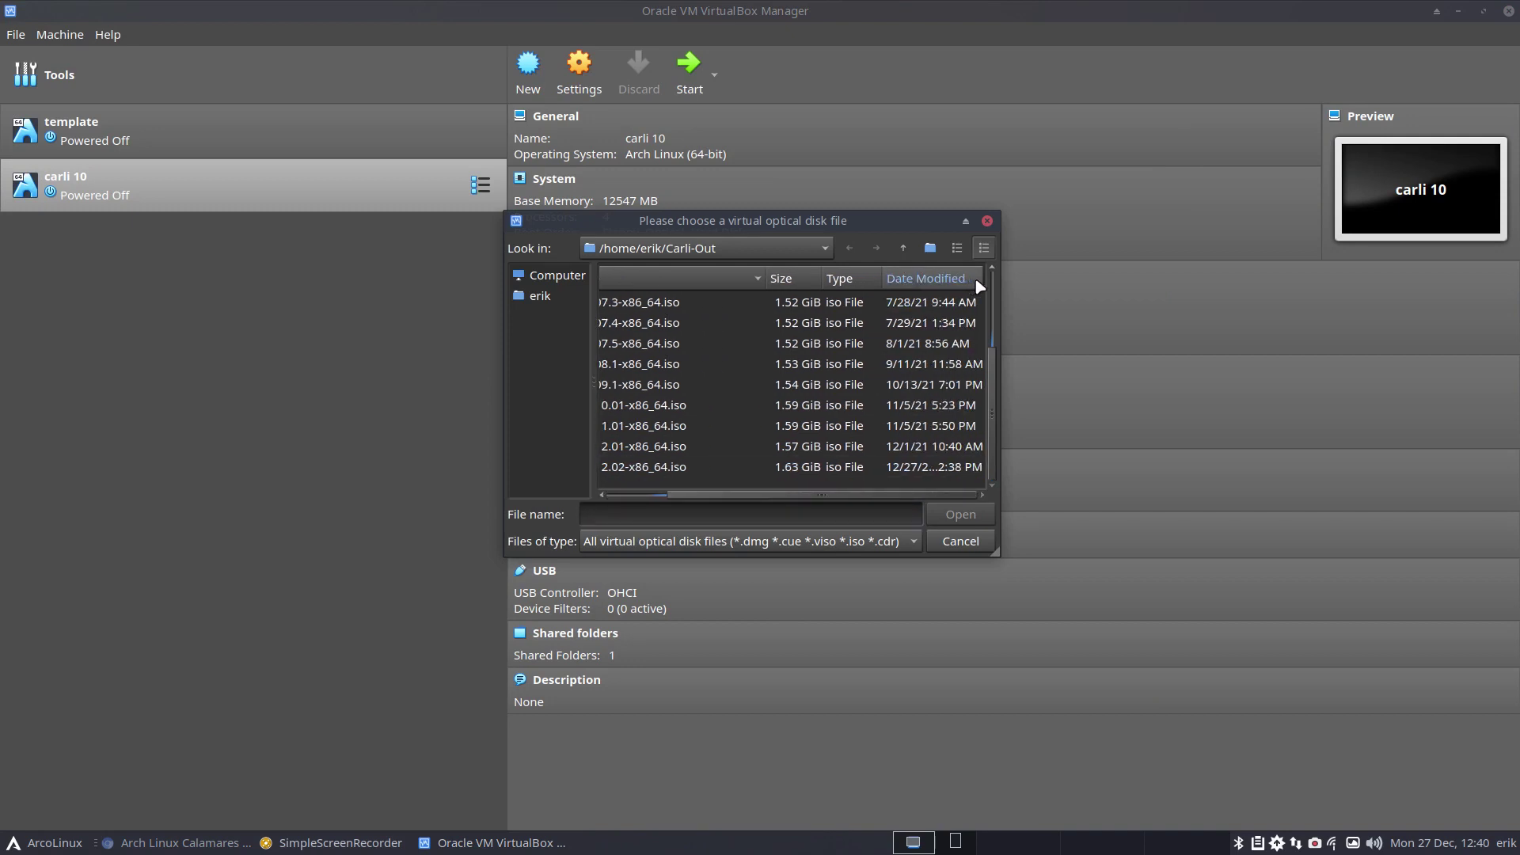
left_click_drag(983, 279, 1021, 275)
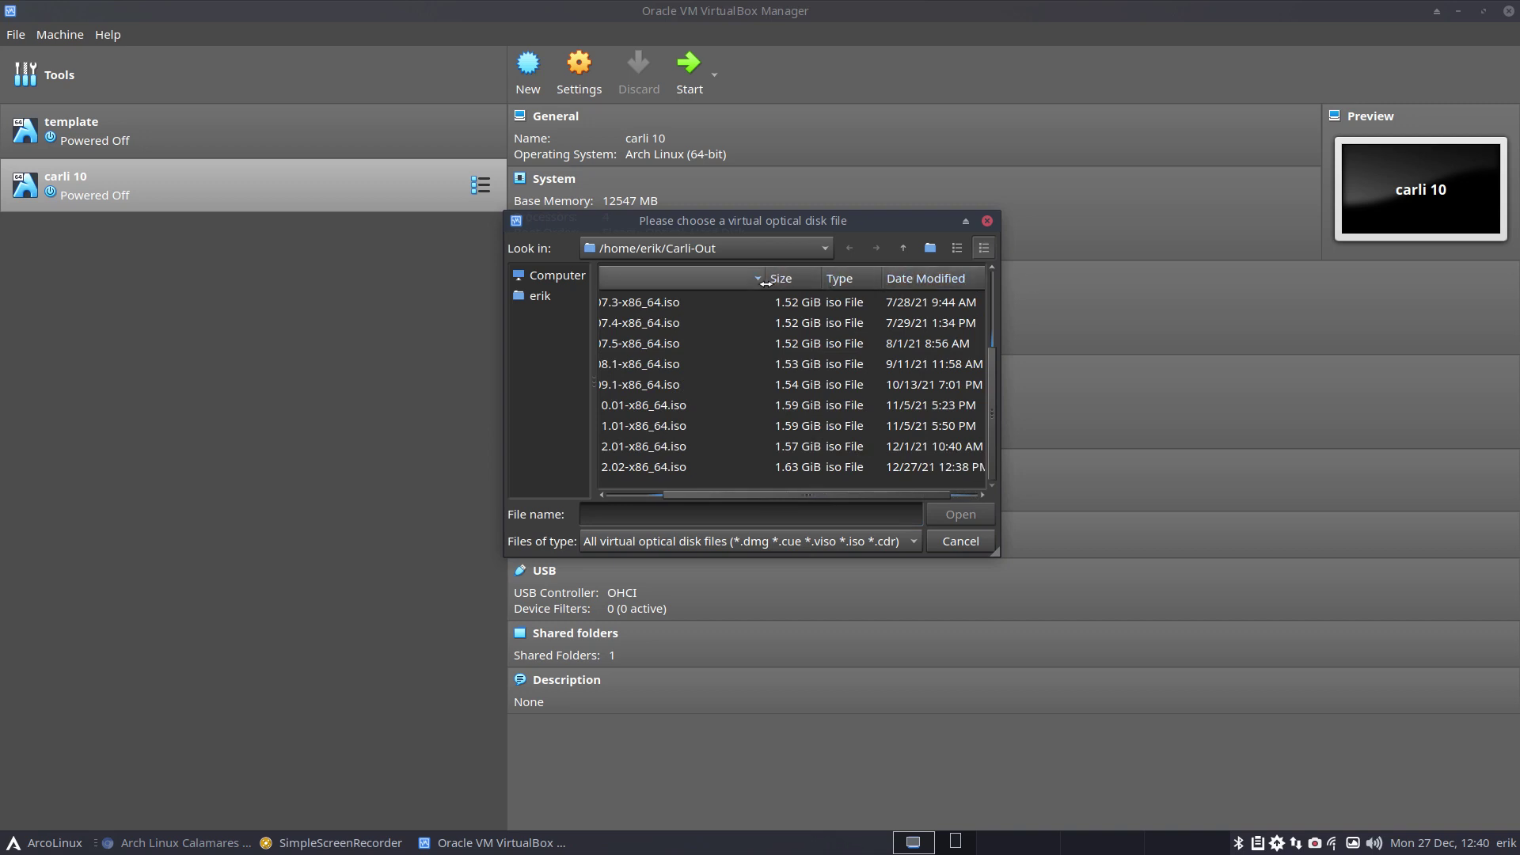
left_click_drag(766, 279, 730, 279)
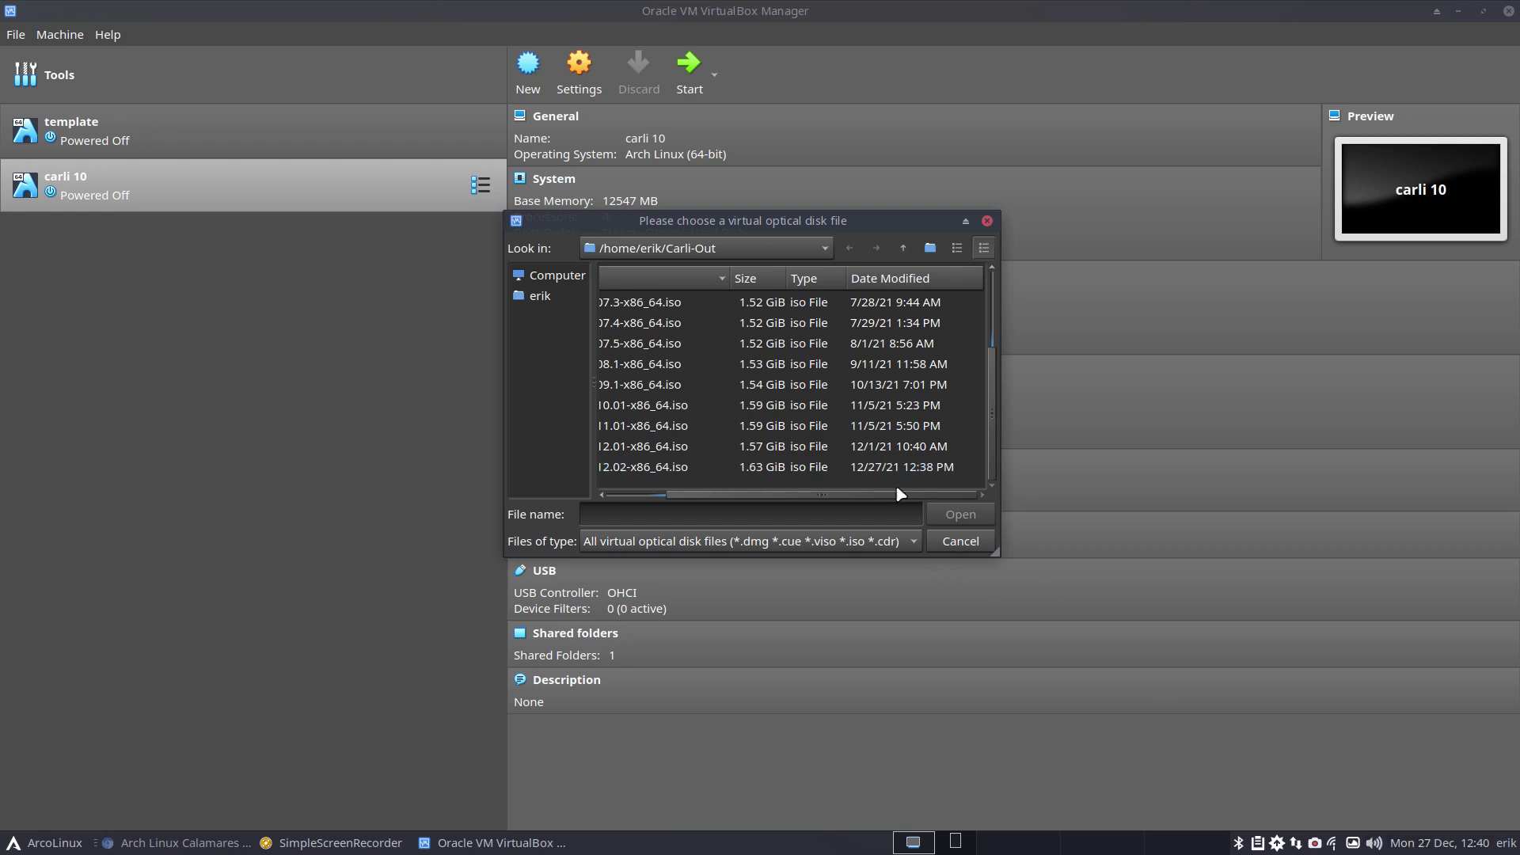
Attach carli-v21.12.02-x86_64.iso to the optical drive and start the carli 10 VM.
left_click(930, 467)
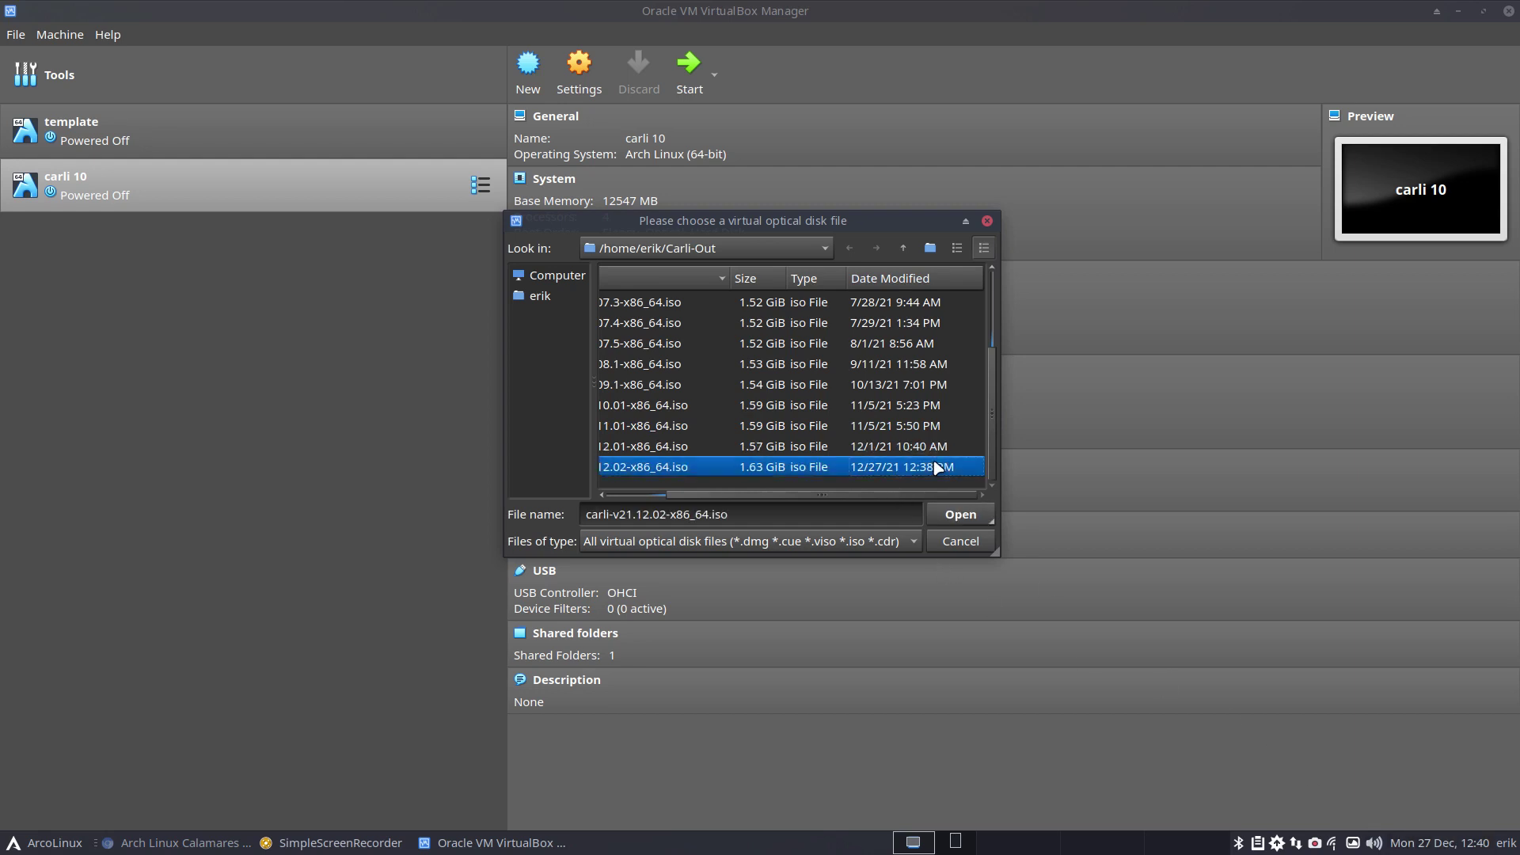
left_click(960, 514)
left_click(688, 65)
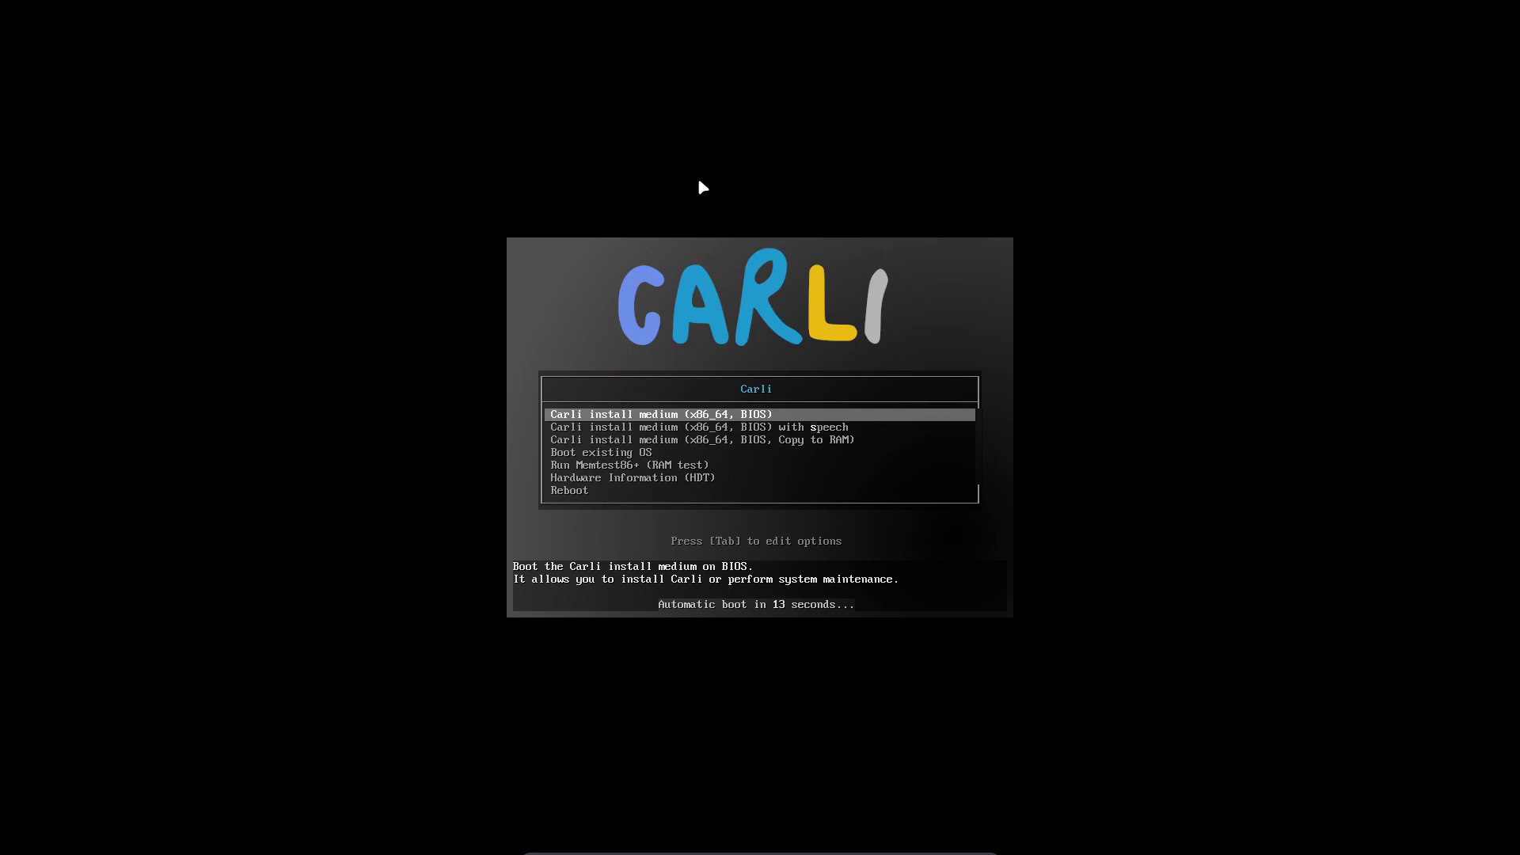
Halt the countdown and boot the 'Carli install medium (x86_64, BIOS)' entry.
key("Down")
key("Up")
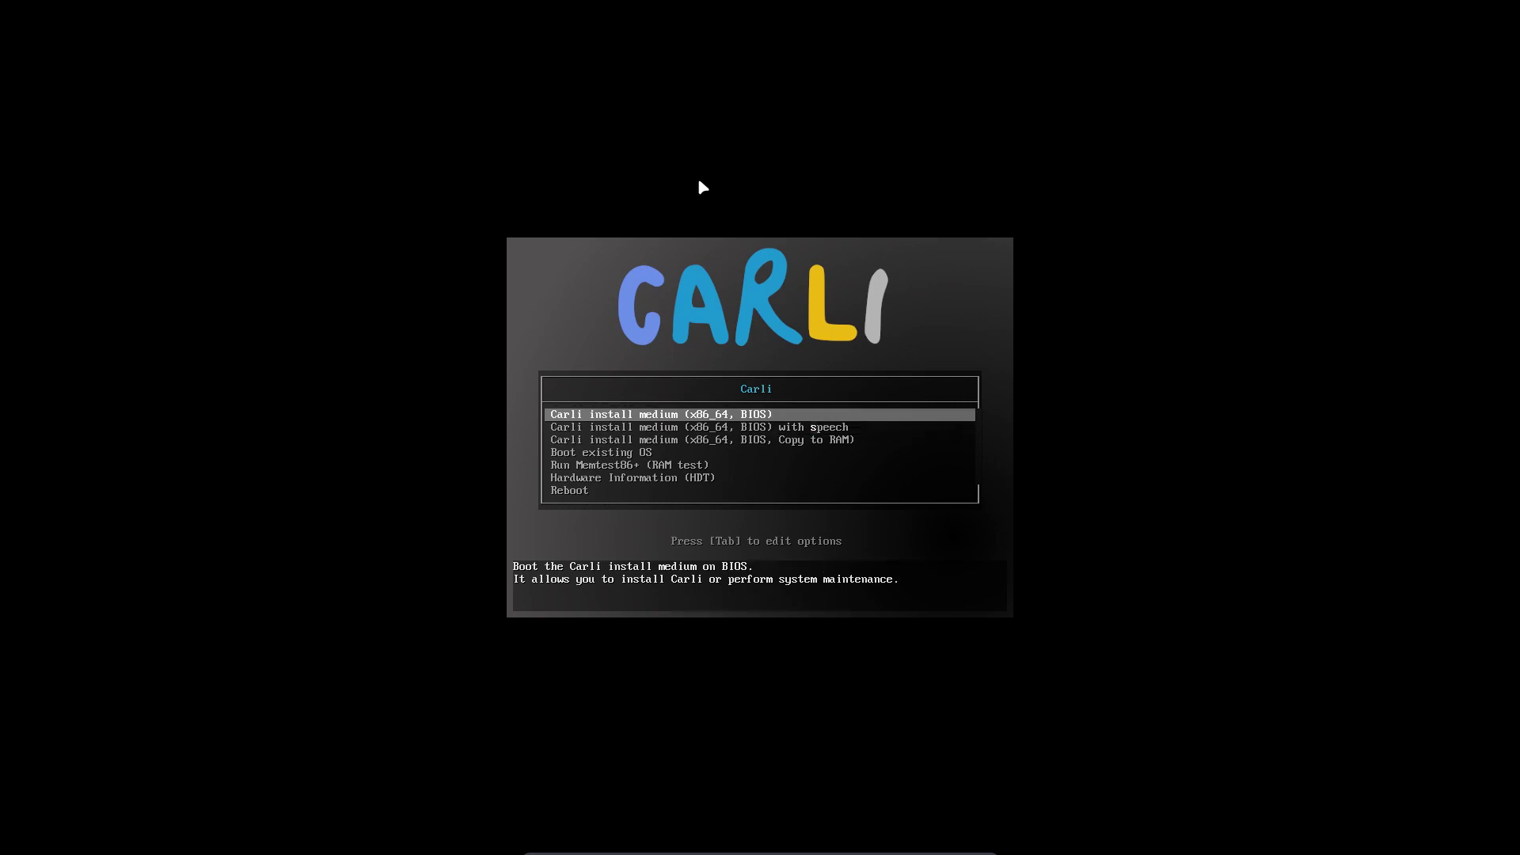
key("Return")
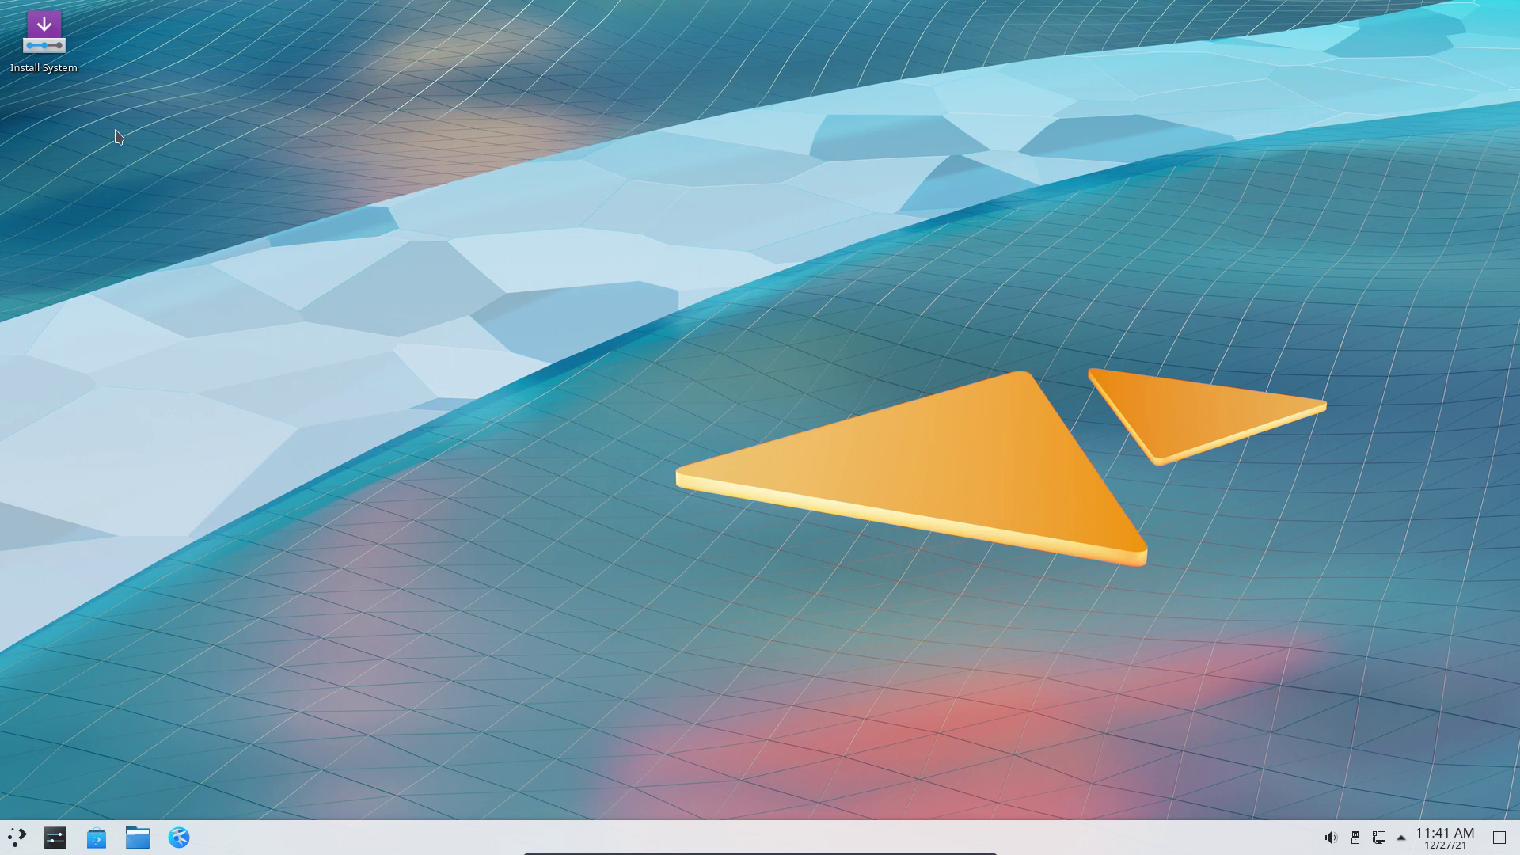
Launch the Carli installer and open its debug window, widening the Key column and viewing the job queue.
left_click(64, 49)
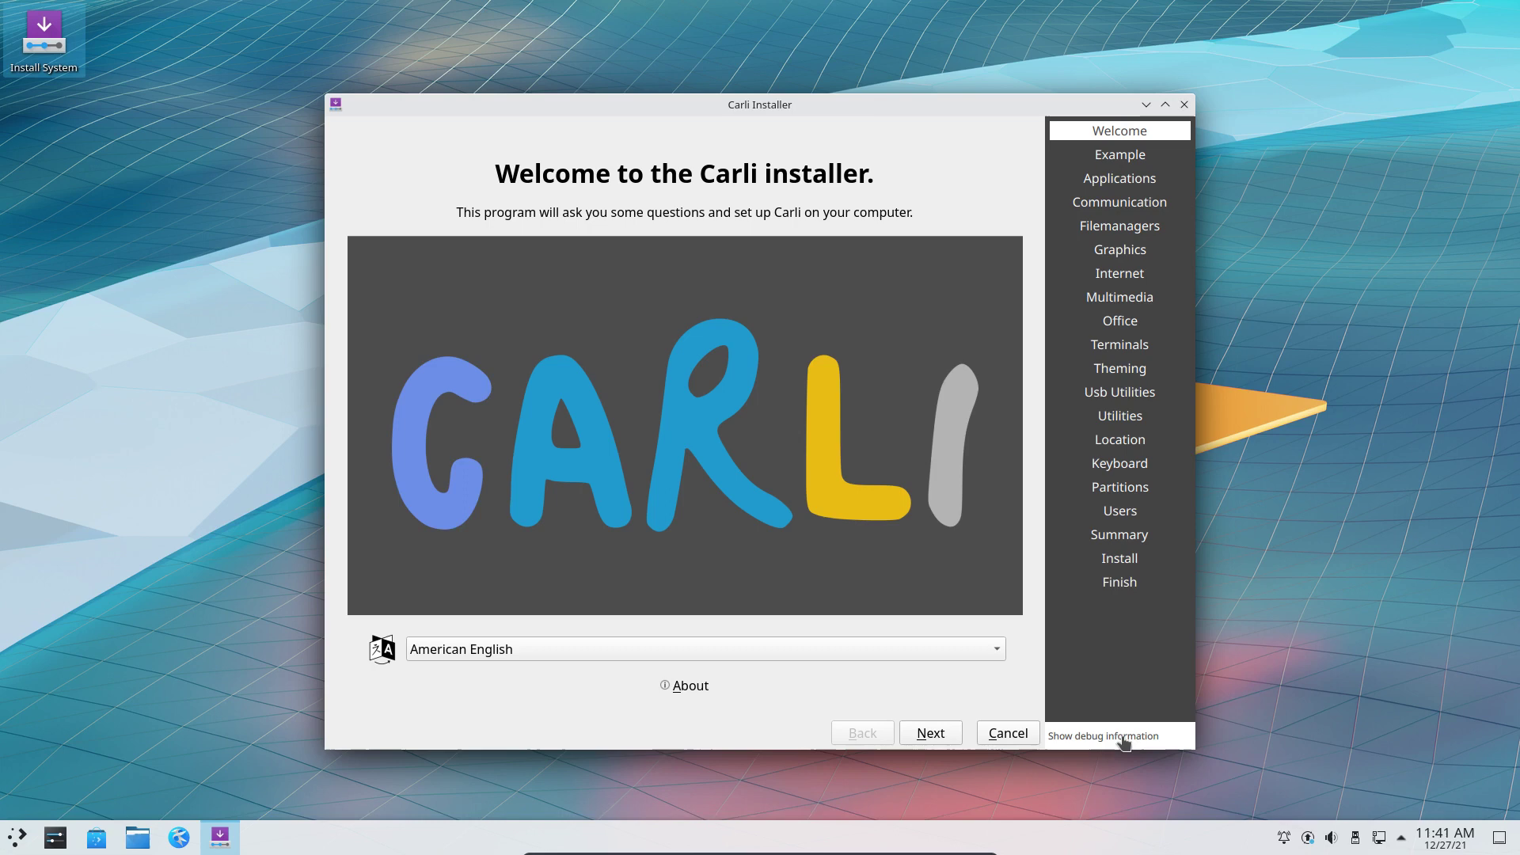
left_click(1124, 736)
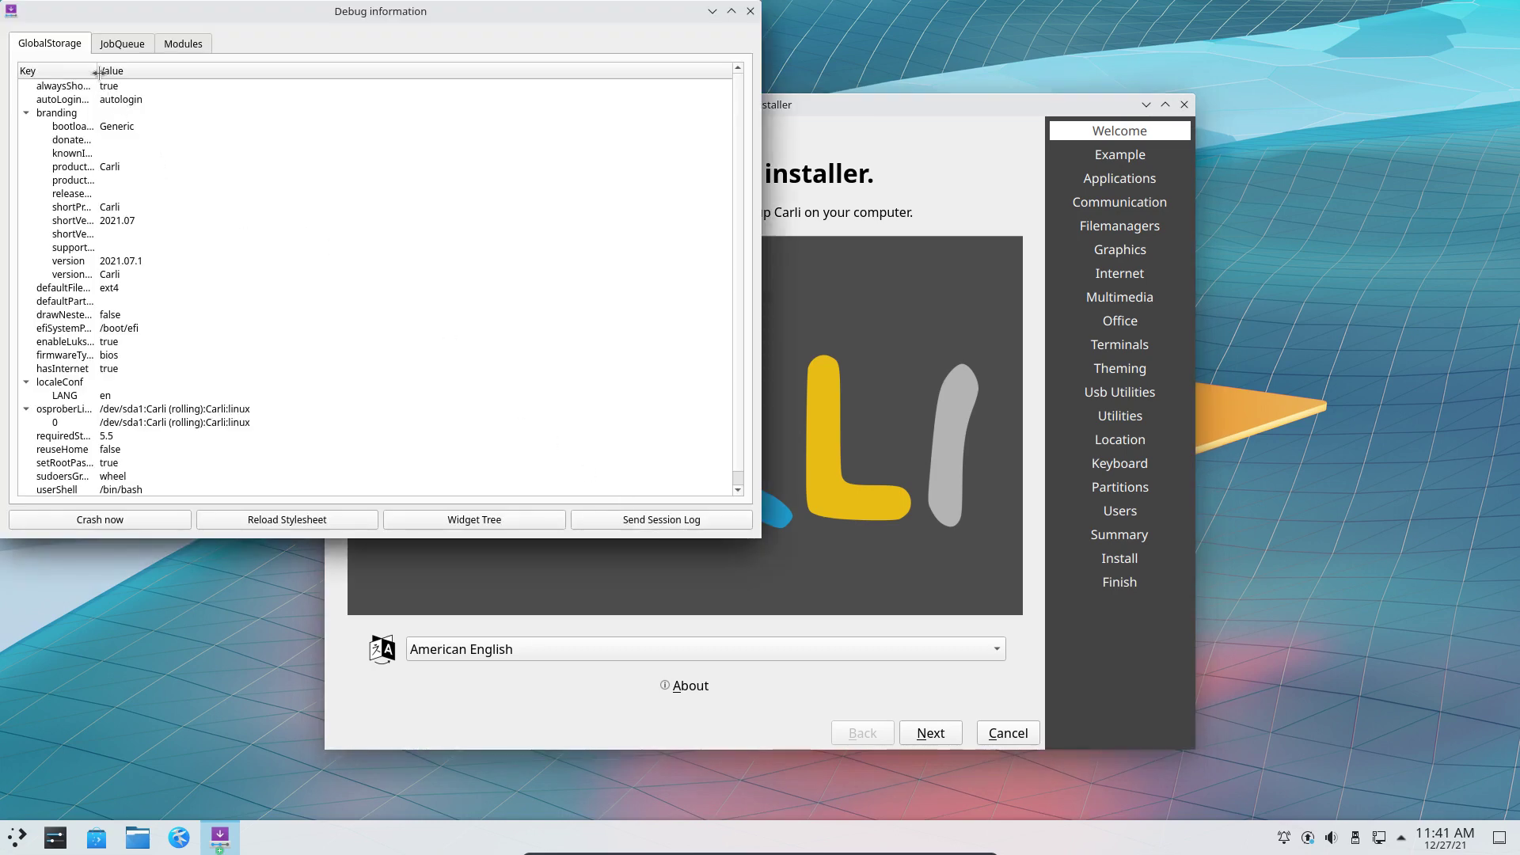
left_click_drag(96, 71, 186, 76)
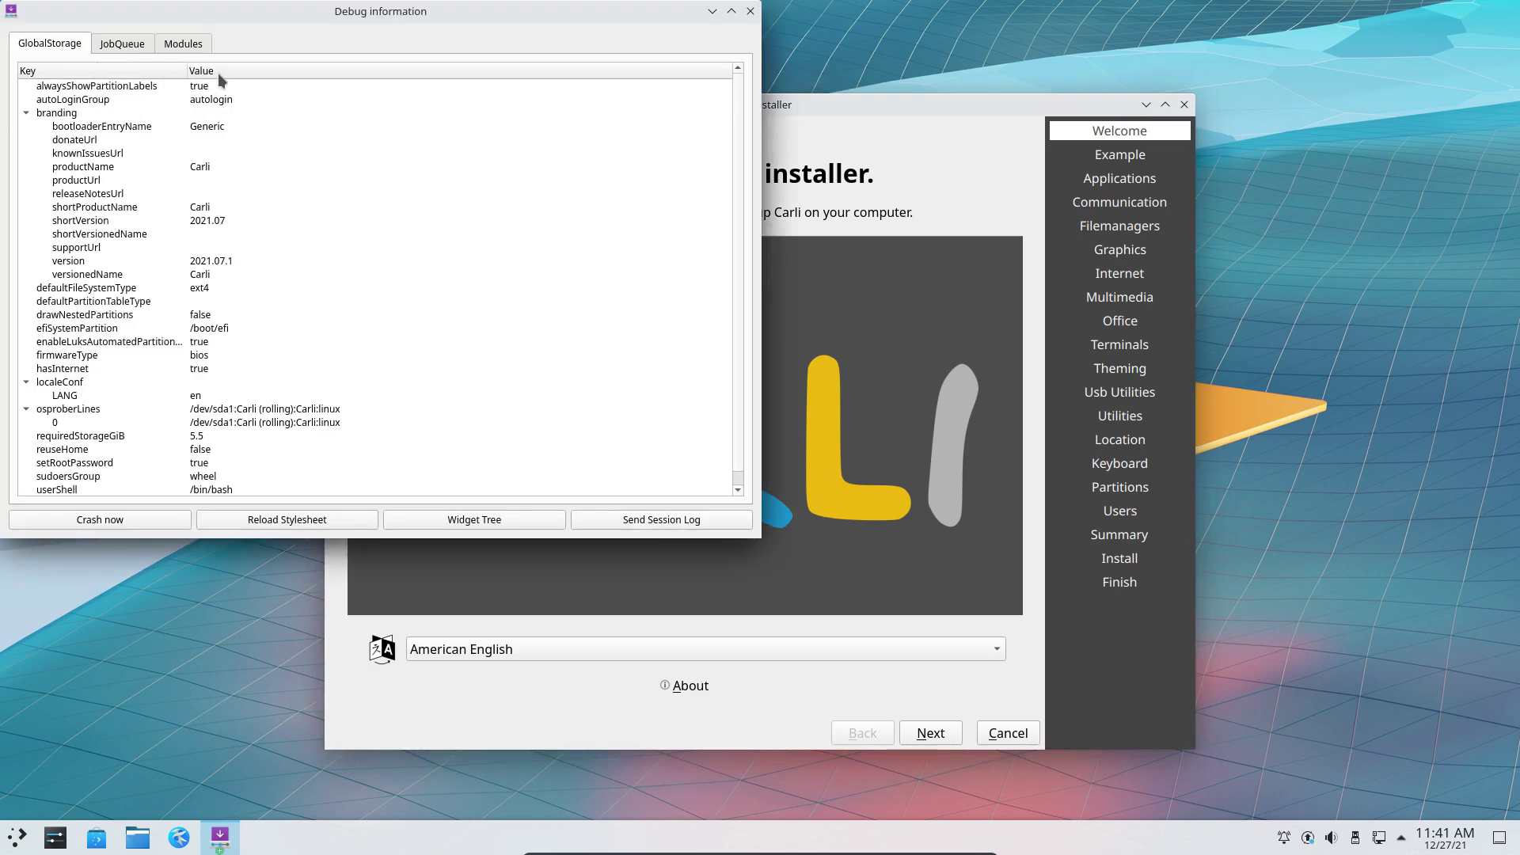
left_click(119, 46)
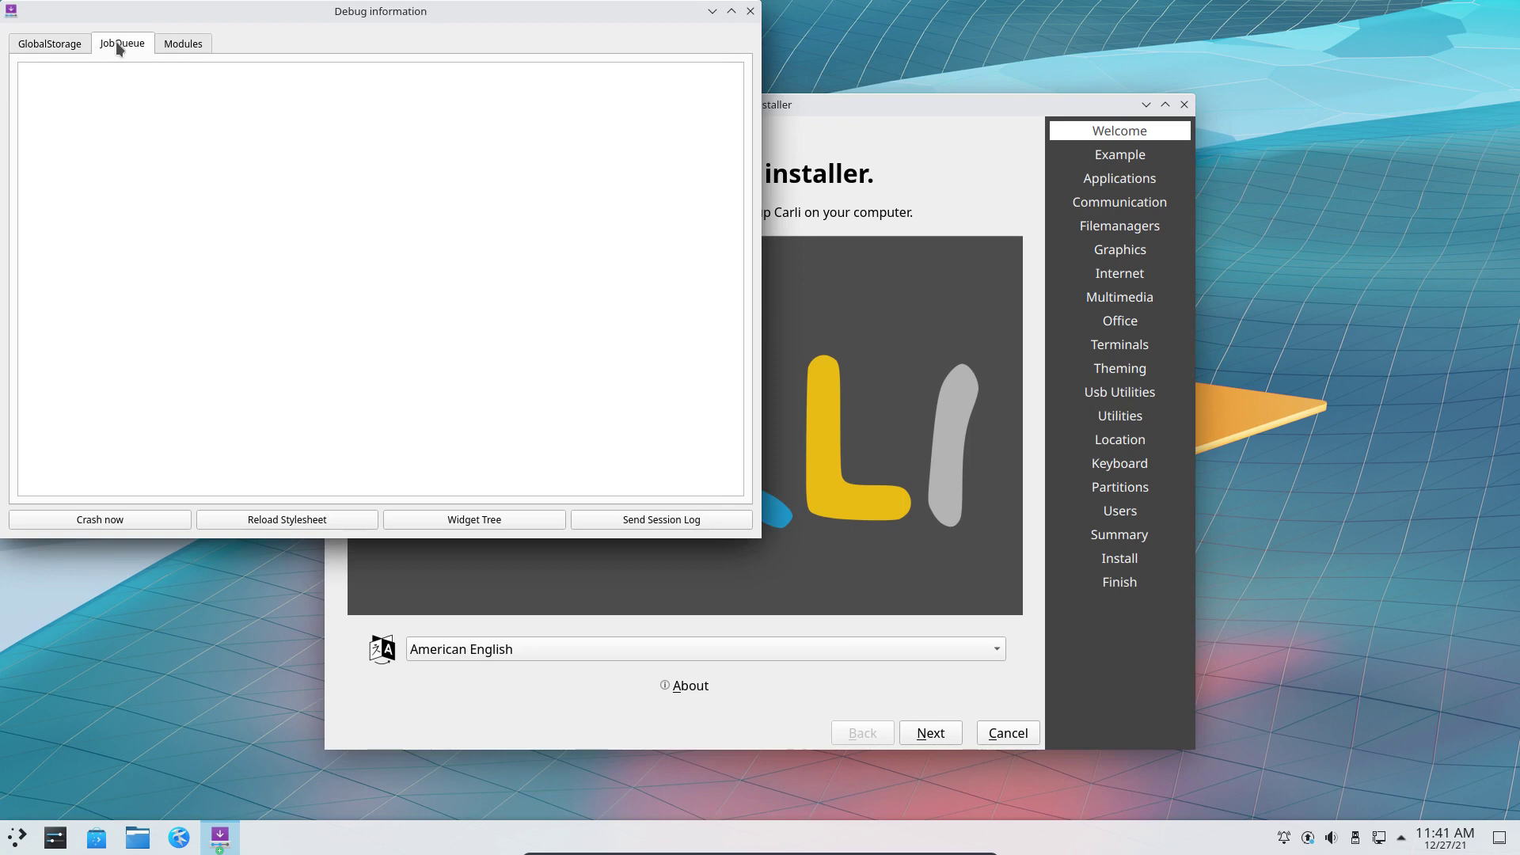
Inspect the keyboard, machineid and mount entries in the Modules list, then close the debug window.
left_click(164, 48)
left_click(242, 125)
left_click(166, 176)
left_click(166, 245)
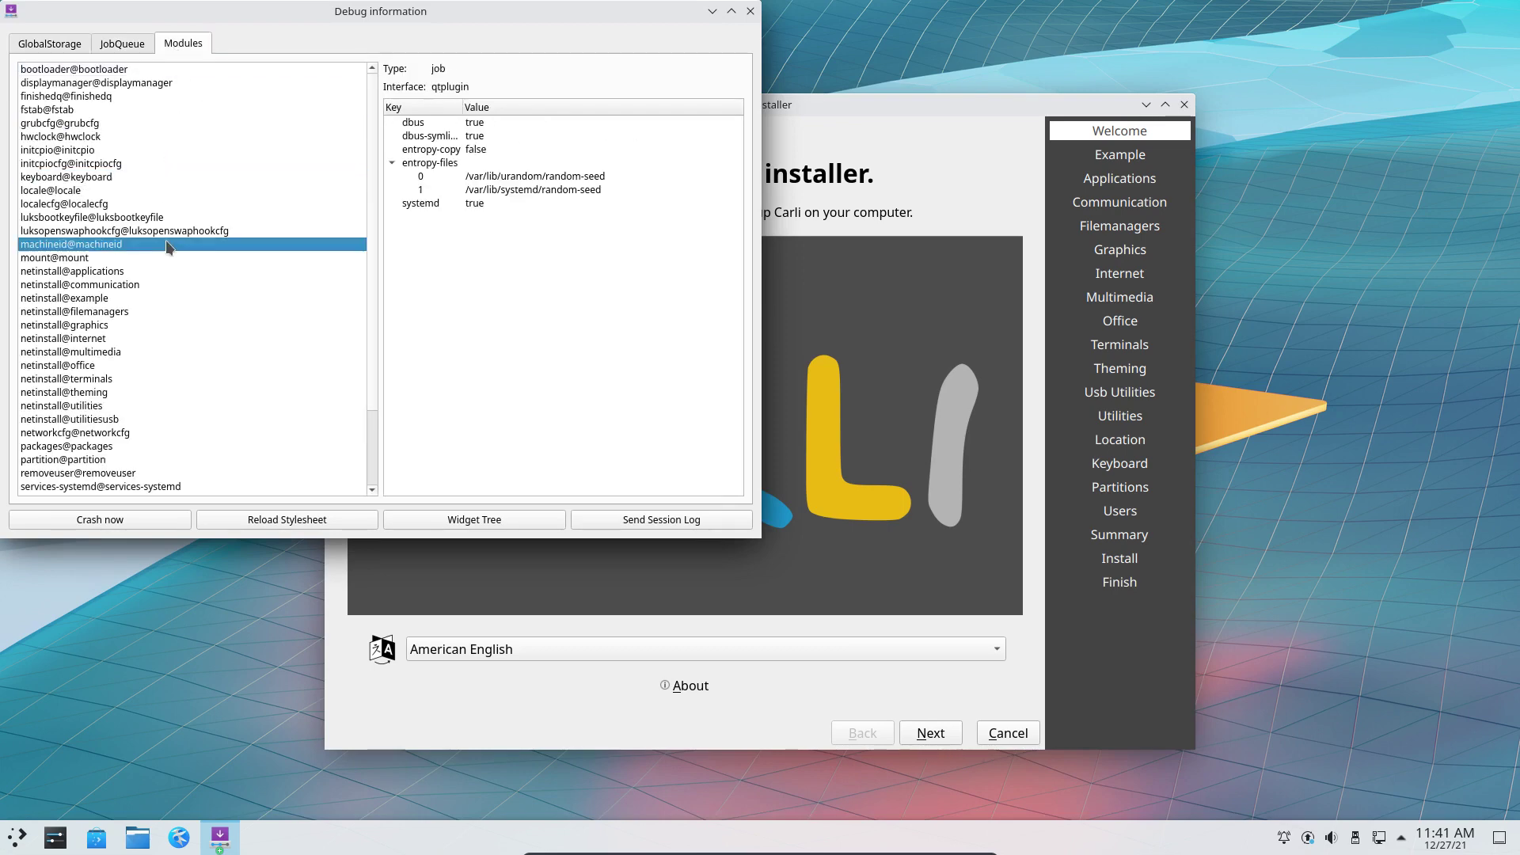
left_click(170, 257)
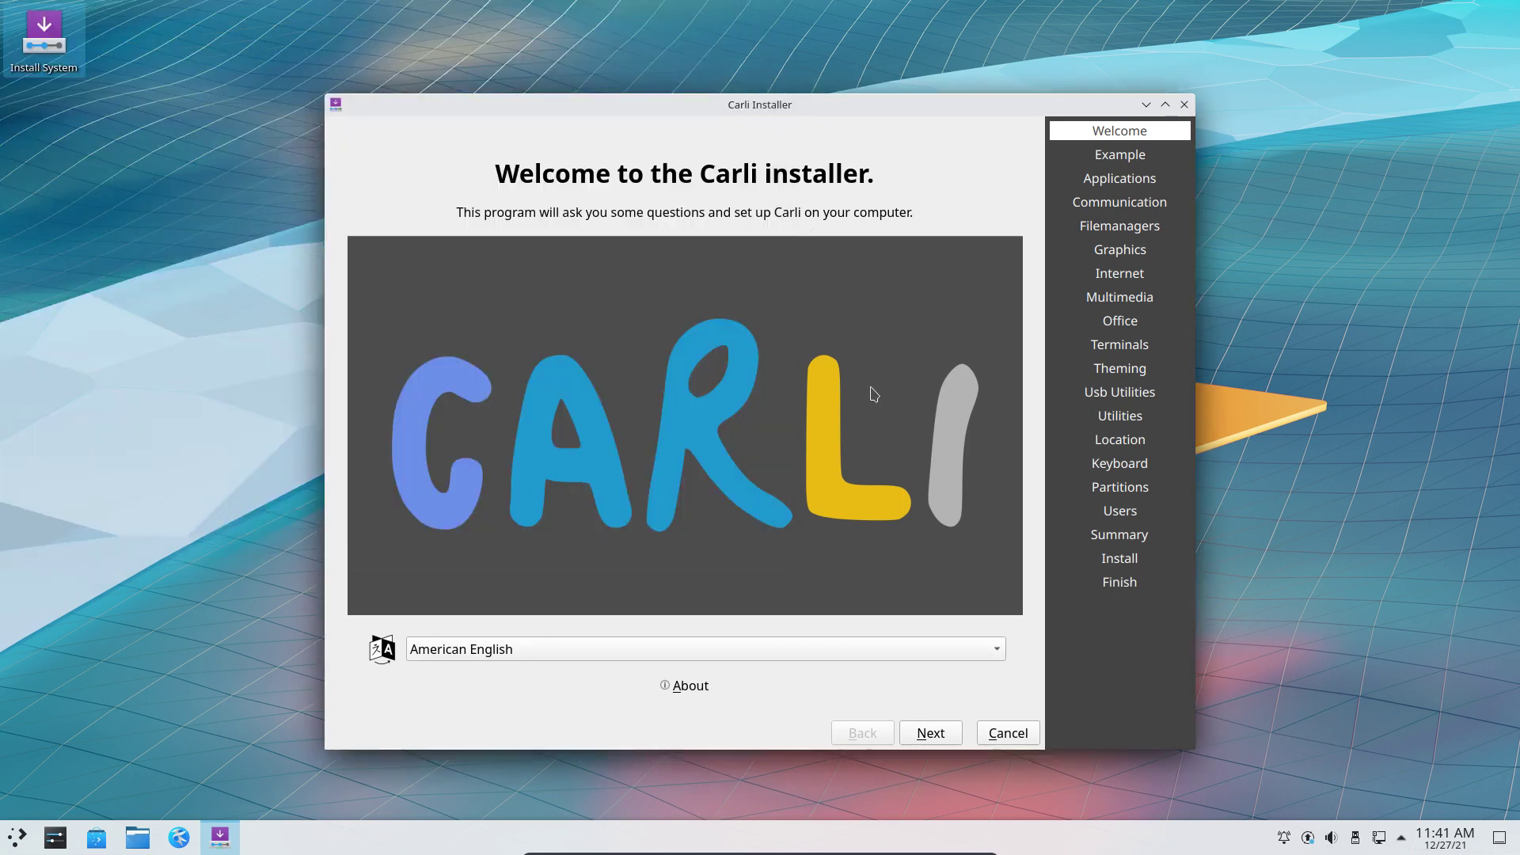
left_click(750, 11)
Pass the Welcome page and skip every package page, Example through Utilities, selecting nothing.
left_click(930, 734)
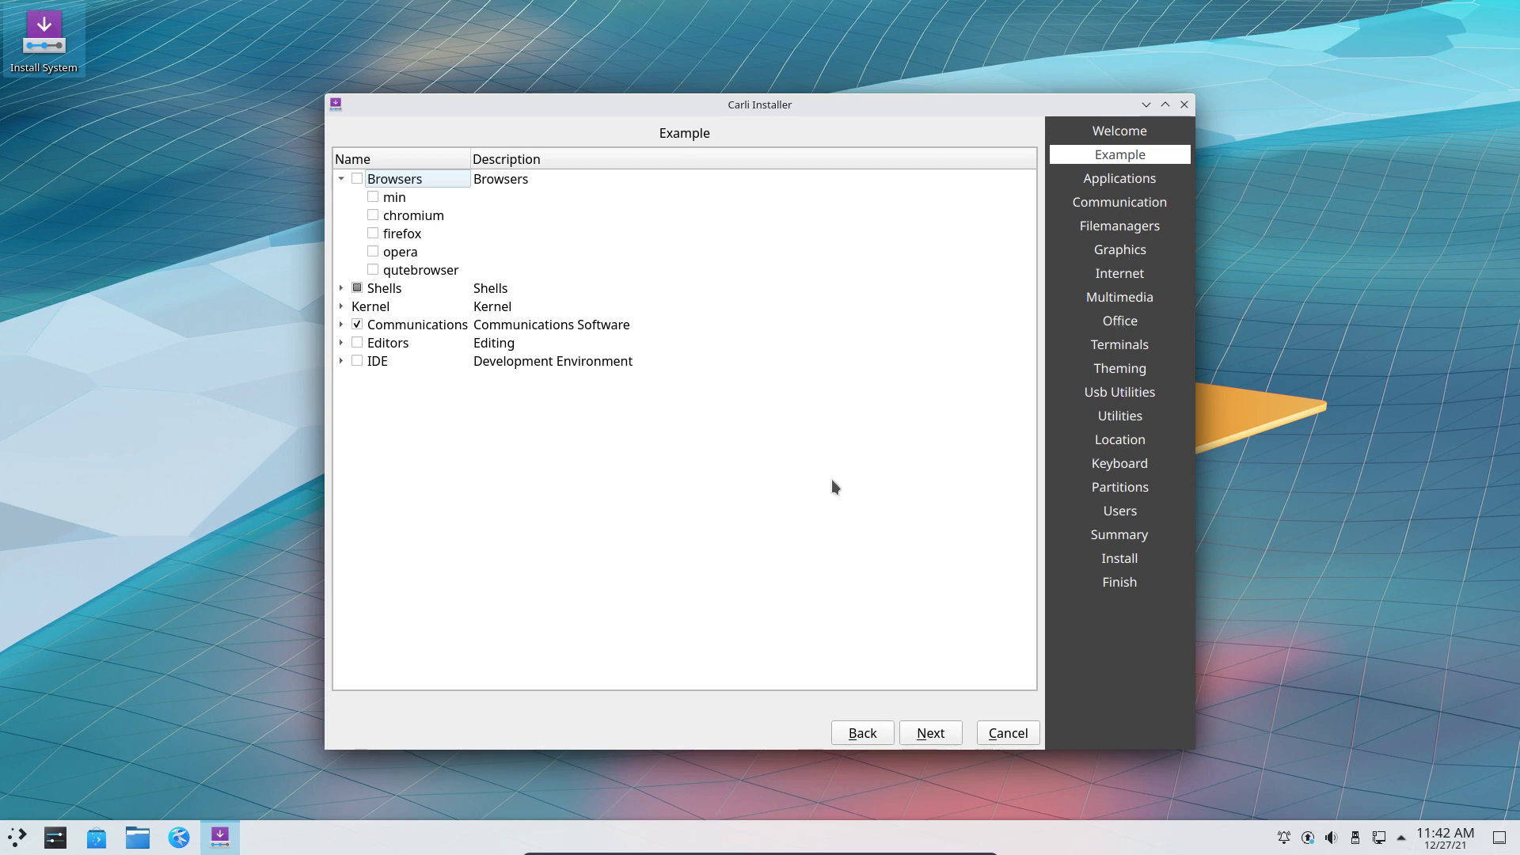
left_click(937, 735)
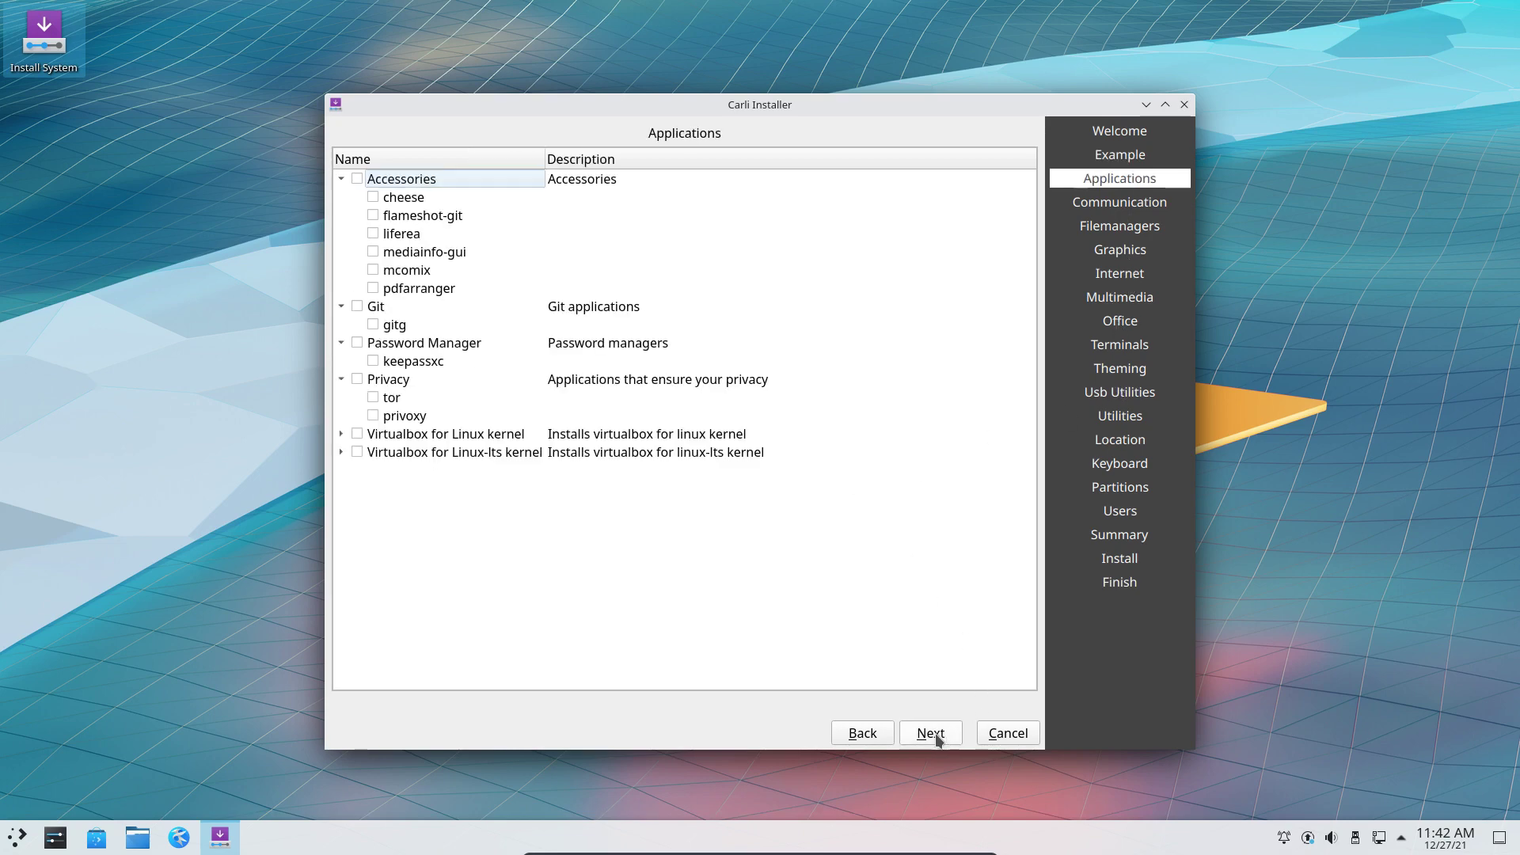
left_click(936, 735)
left_click(937, 736)
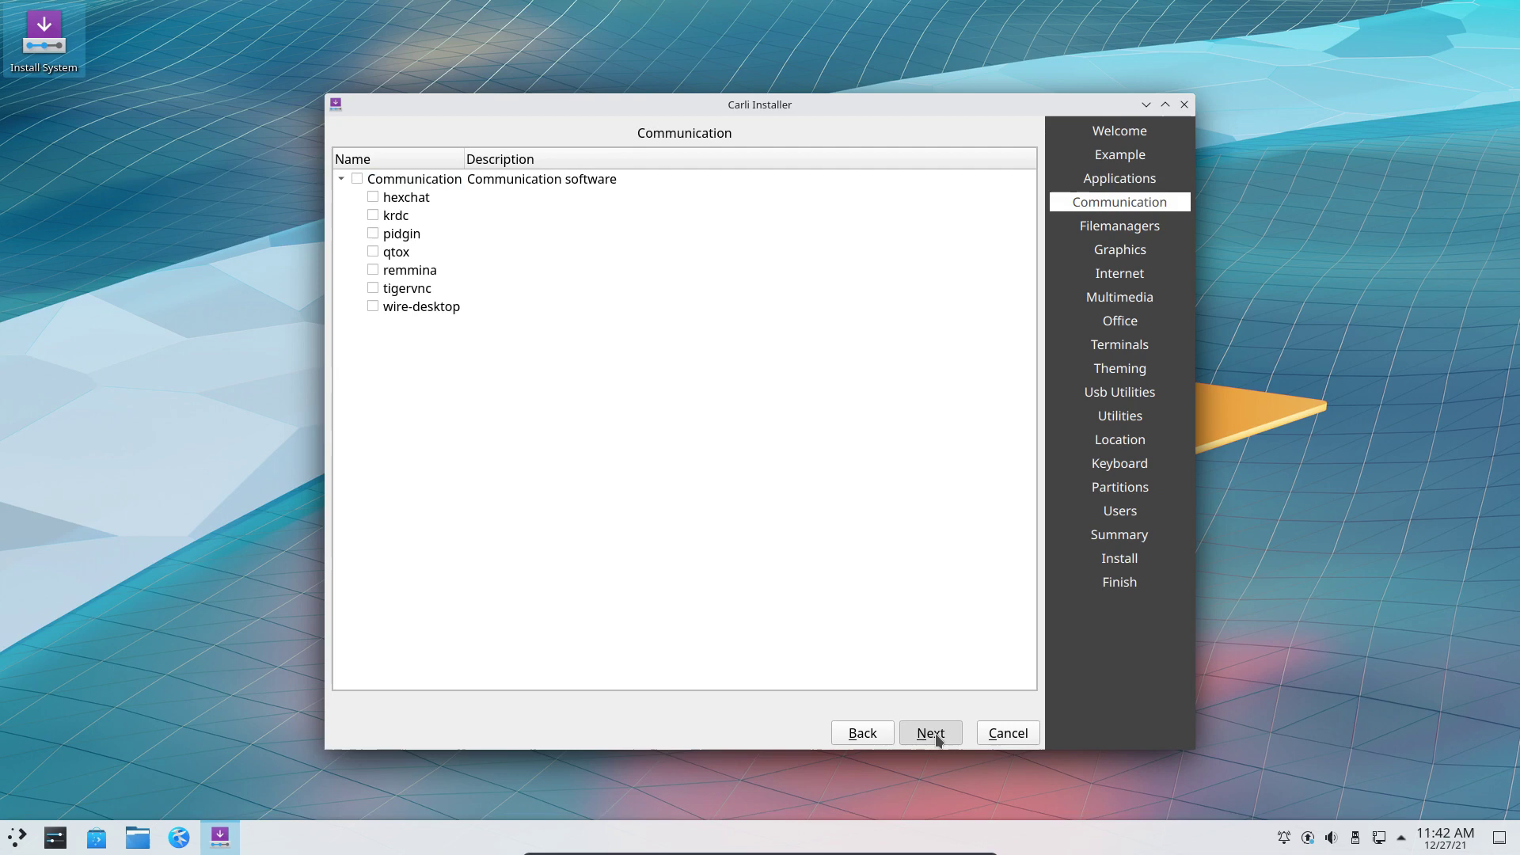
left_click(937, 736)
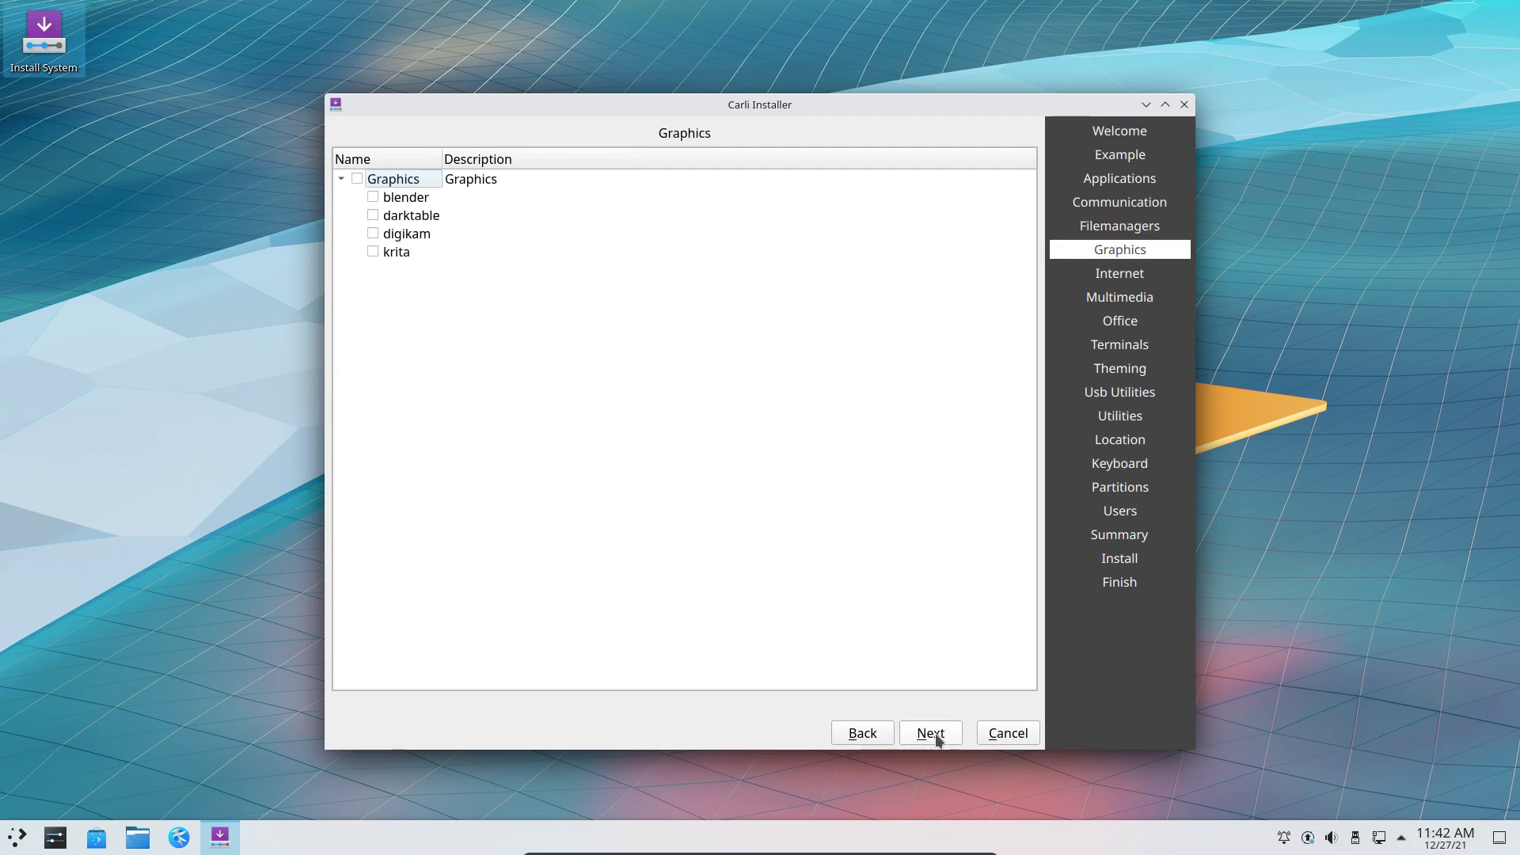
left_click(937, 736)
left_click(937, 736)
left_click(937, 735)
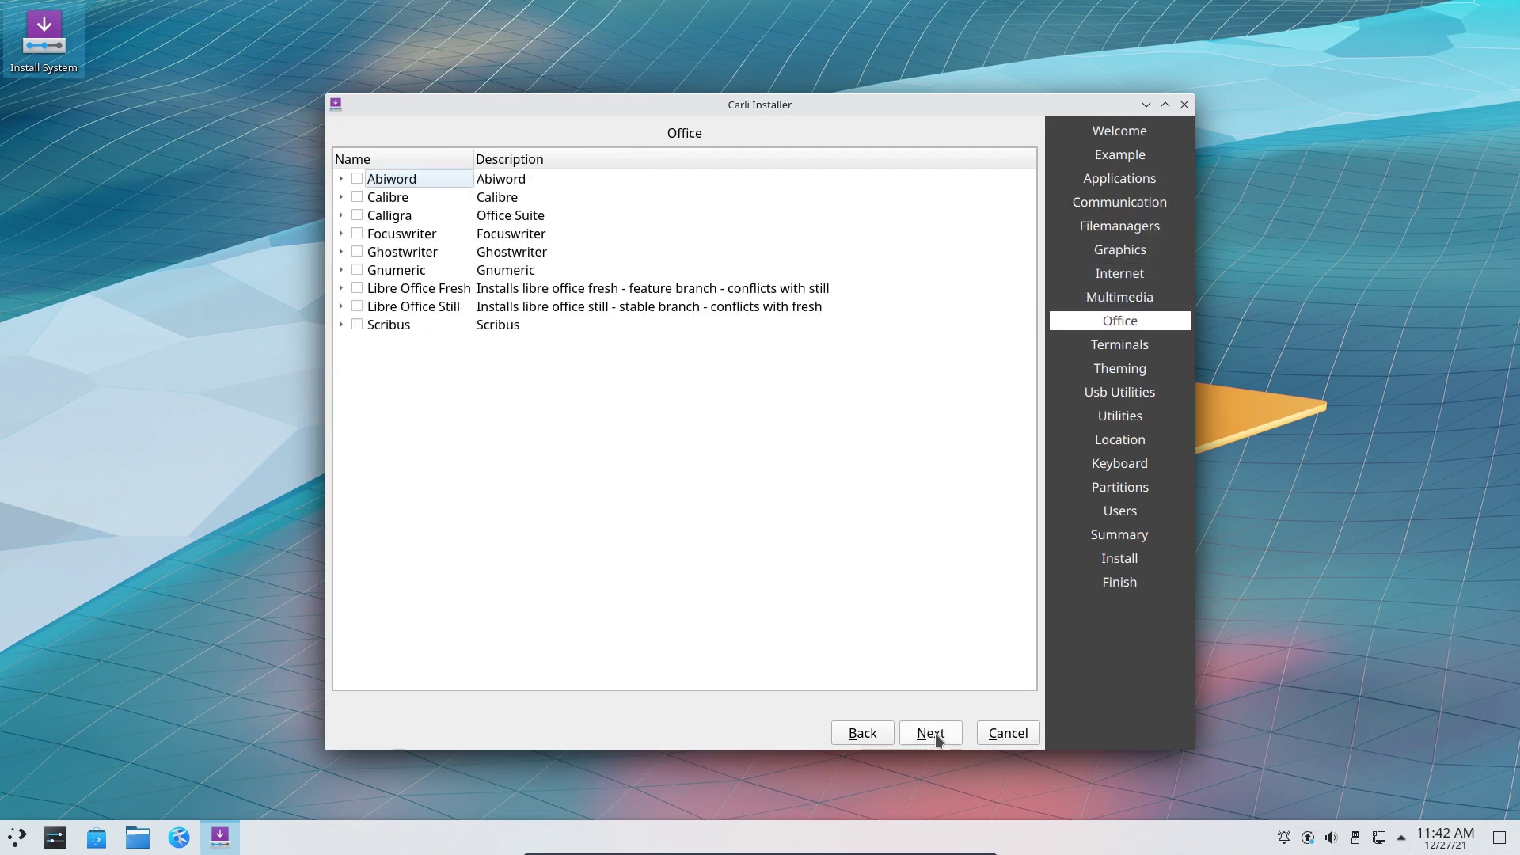
left_click(937, 735)
left_click(936, 735)
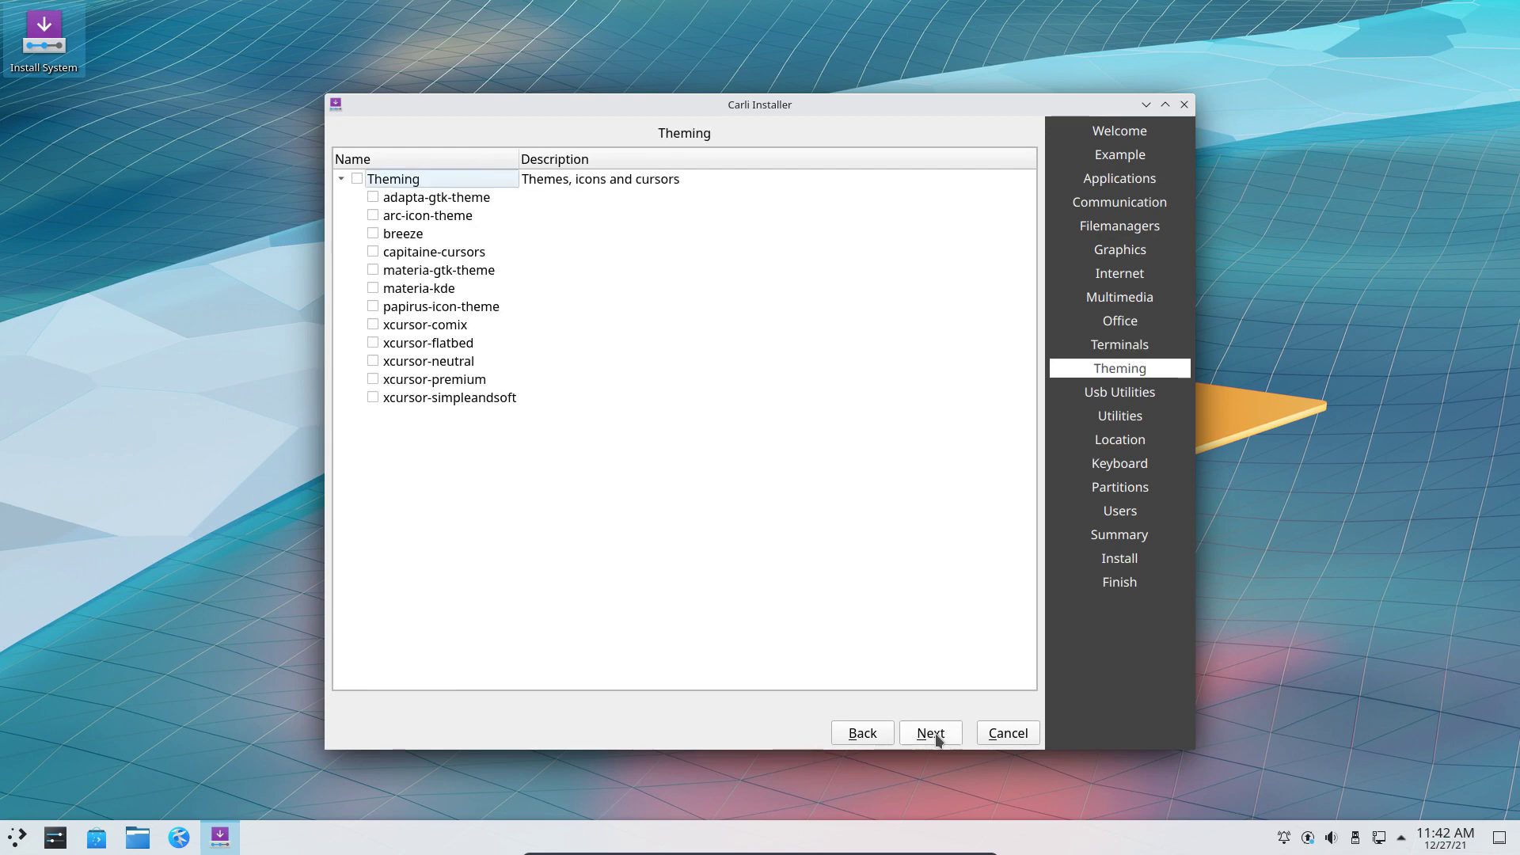
left_click(936, 735)
left_click(936, 736)
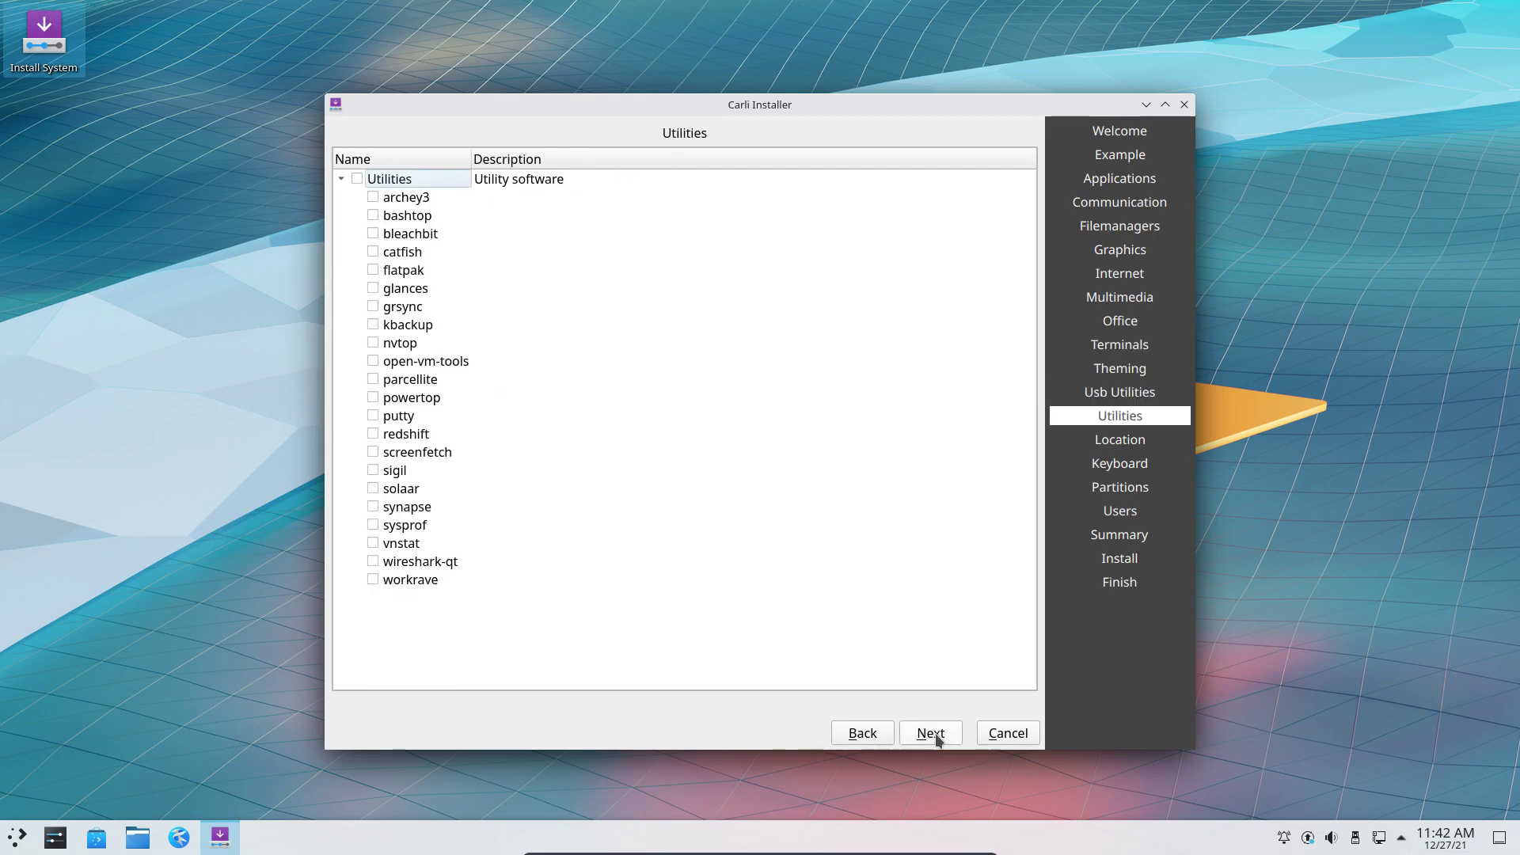
left_click(937, 735)
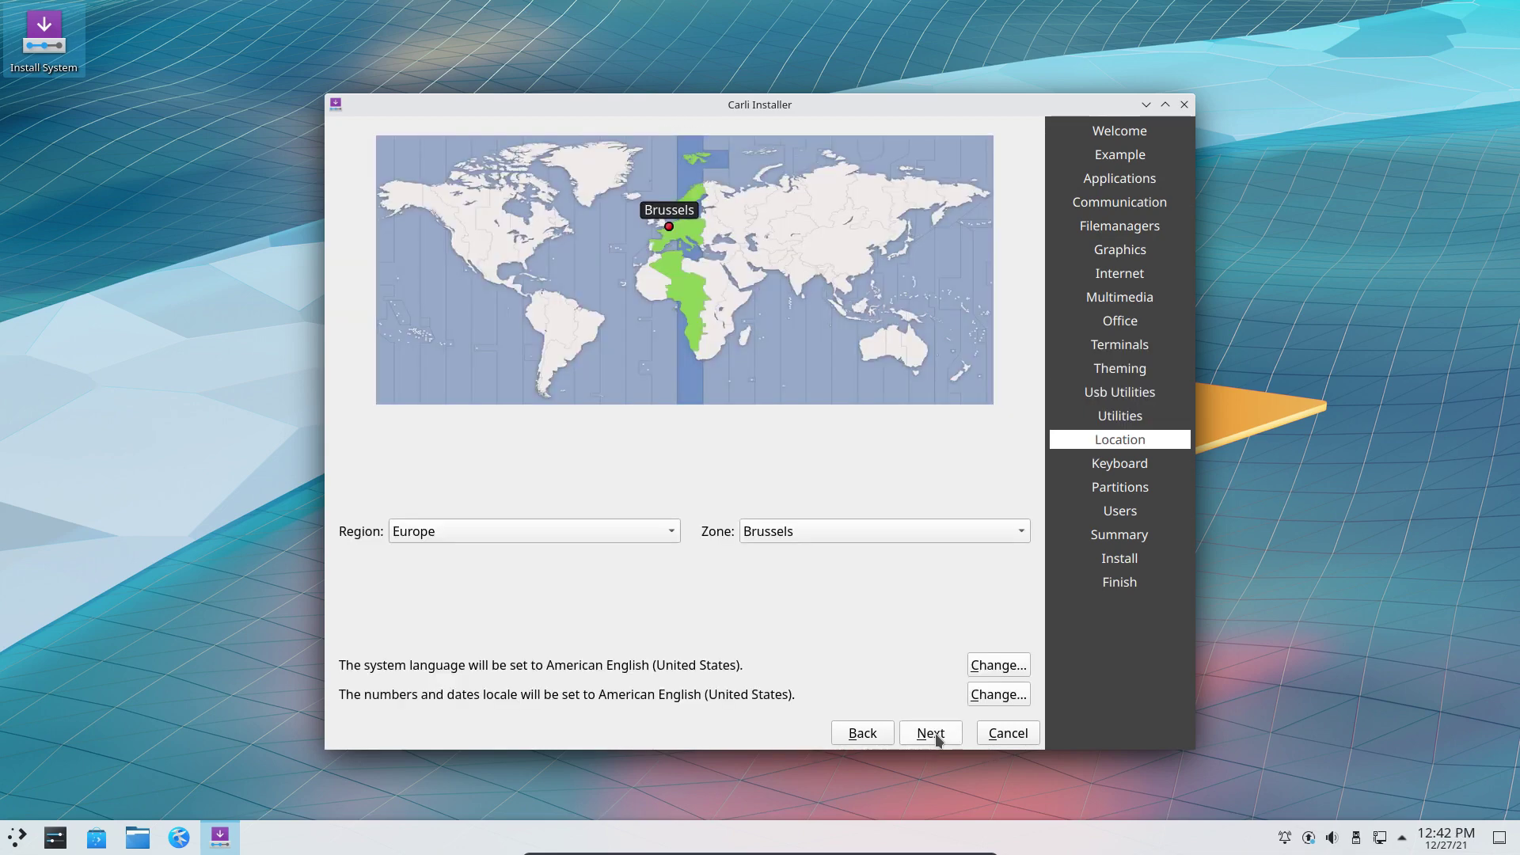
Accept the Europe/Brussels location and choose the Belgian keyboard layout.
left_click(936, 735)
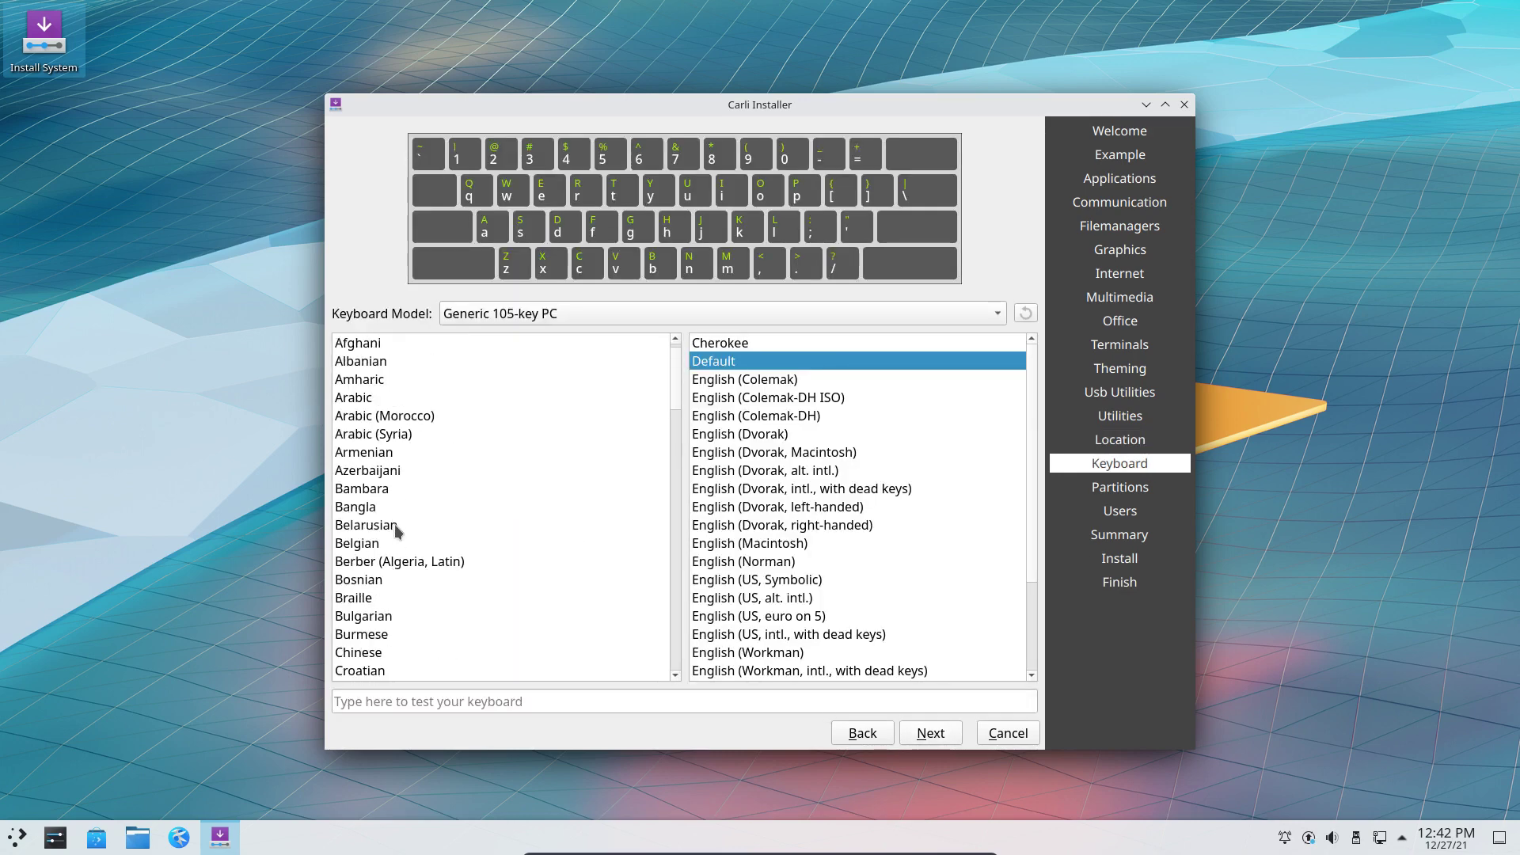
left_click(380, 540)
left_click(941, 733)
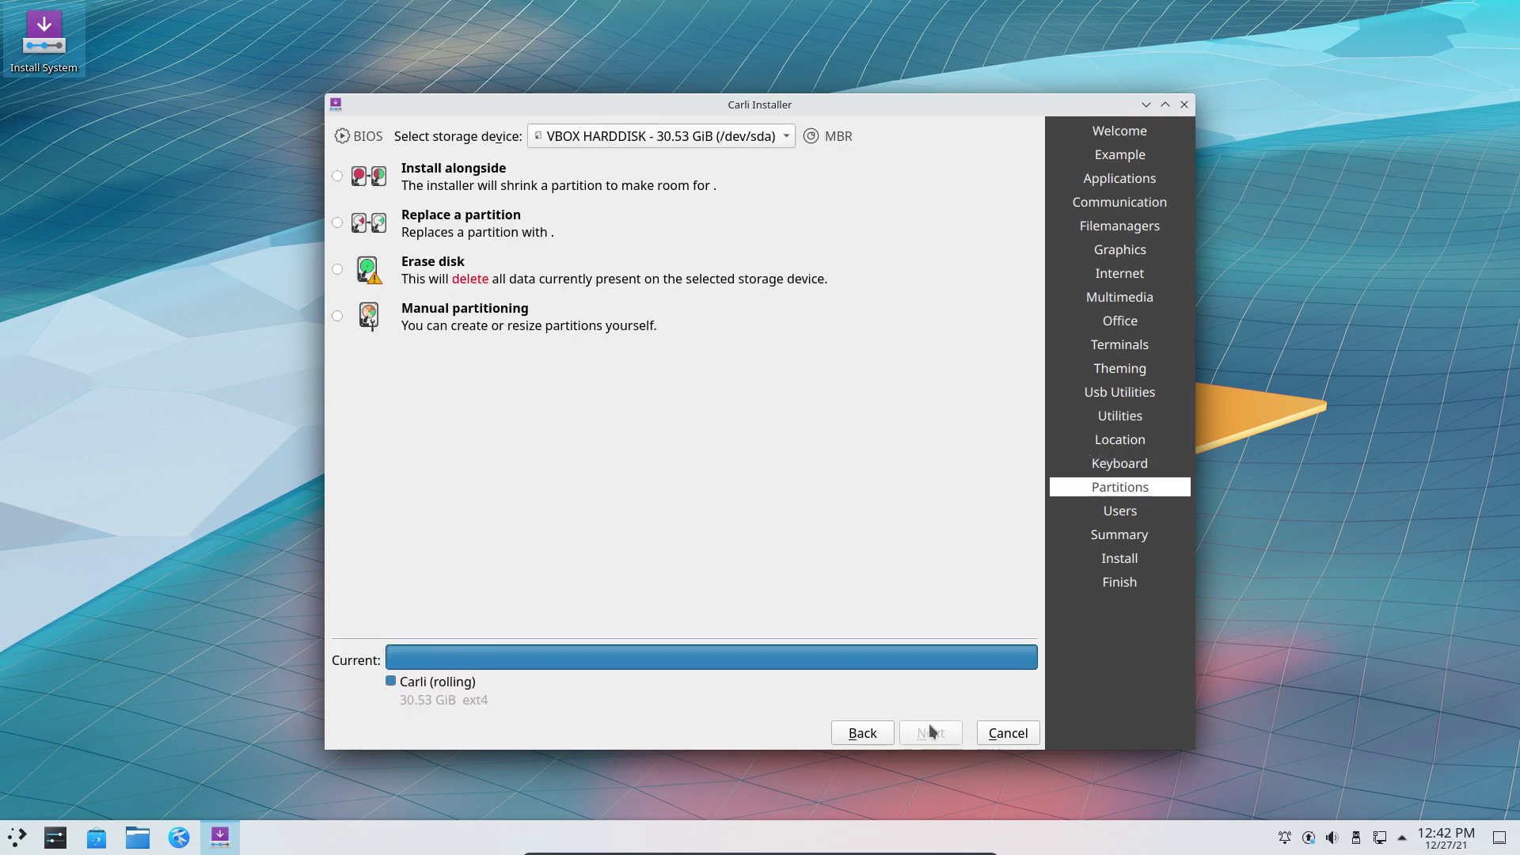
Erase the whole disk with ext4 and add swap without hibernation.
left_click(611, 317)
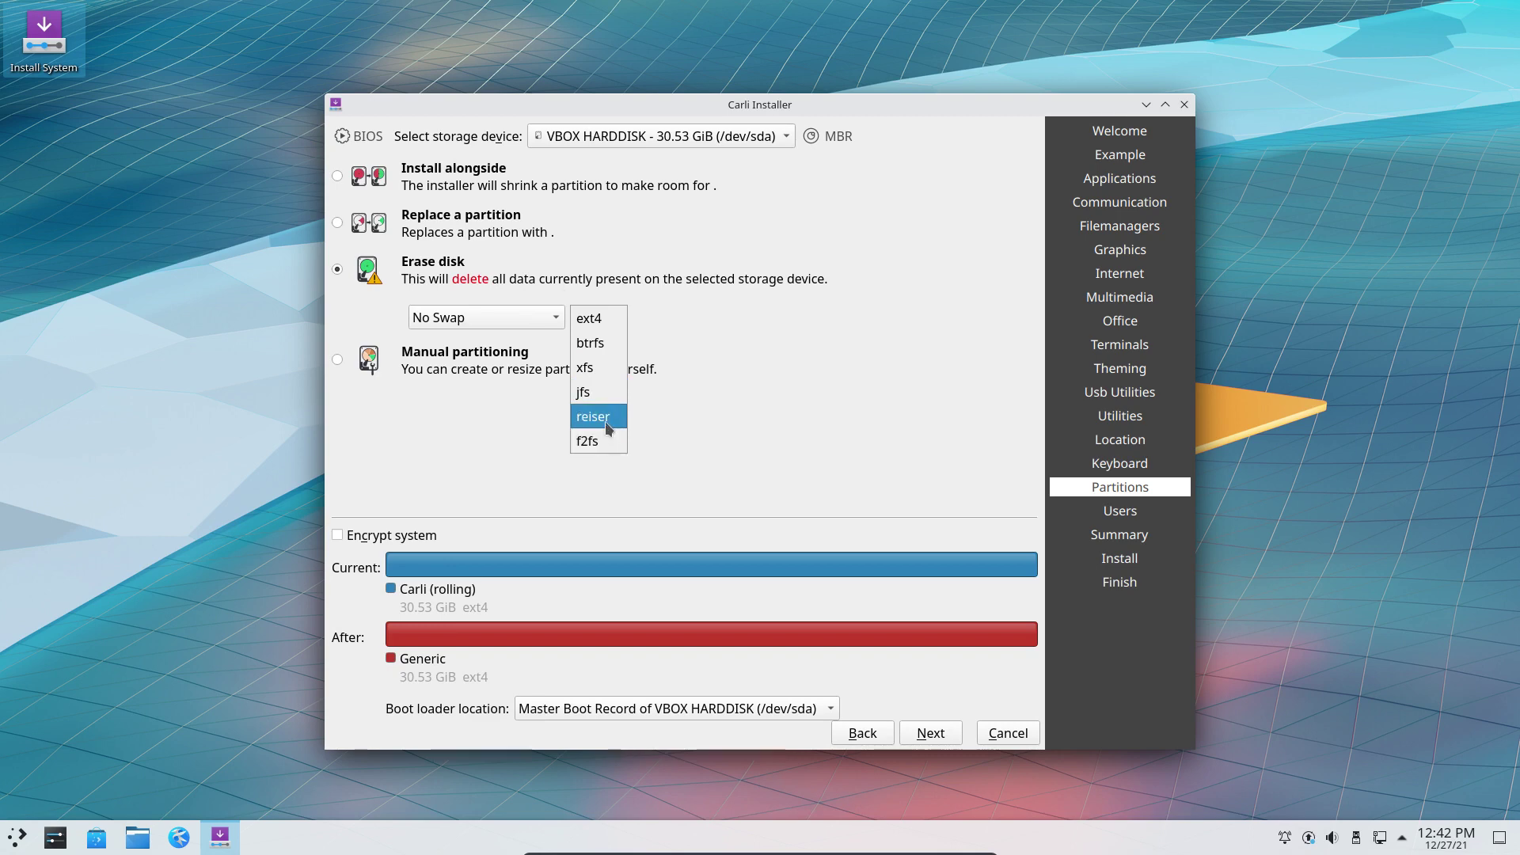
left_click(520, 320)
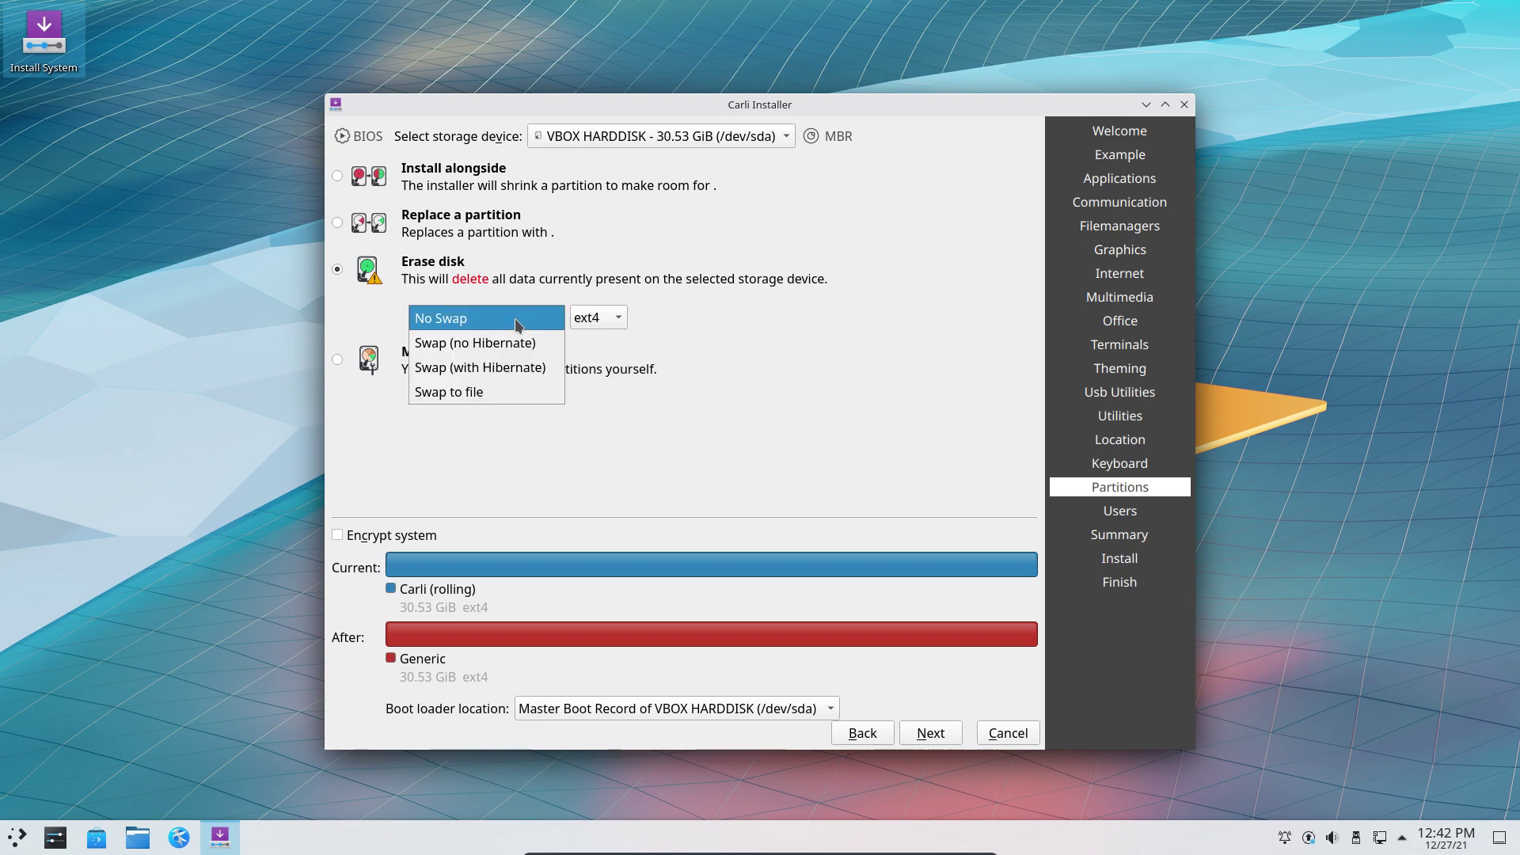
left_click(506, 344)
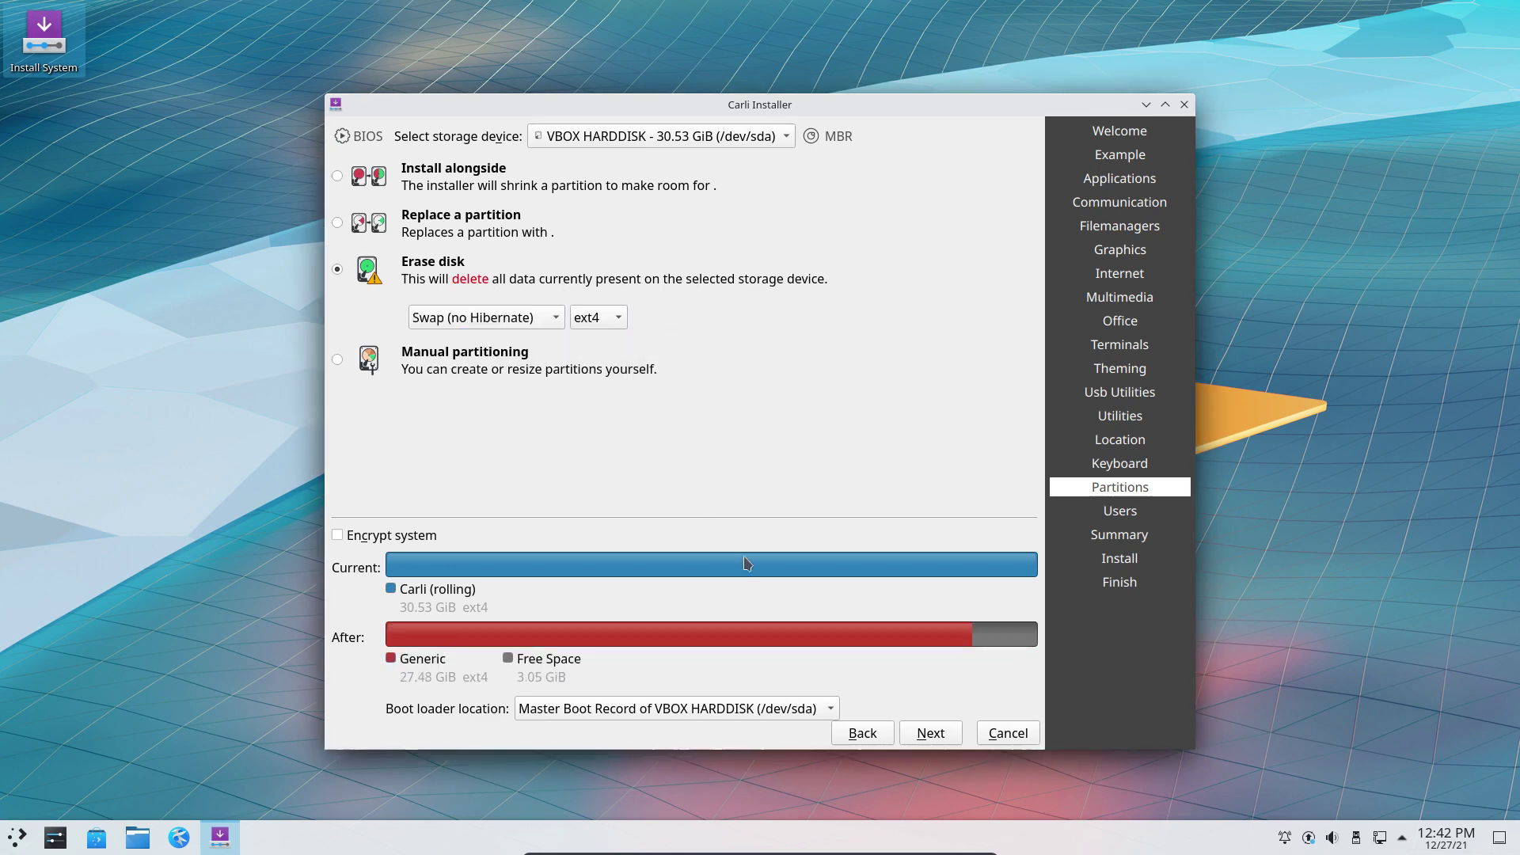
left_click(930, 733)
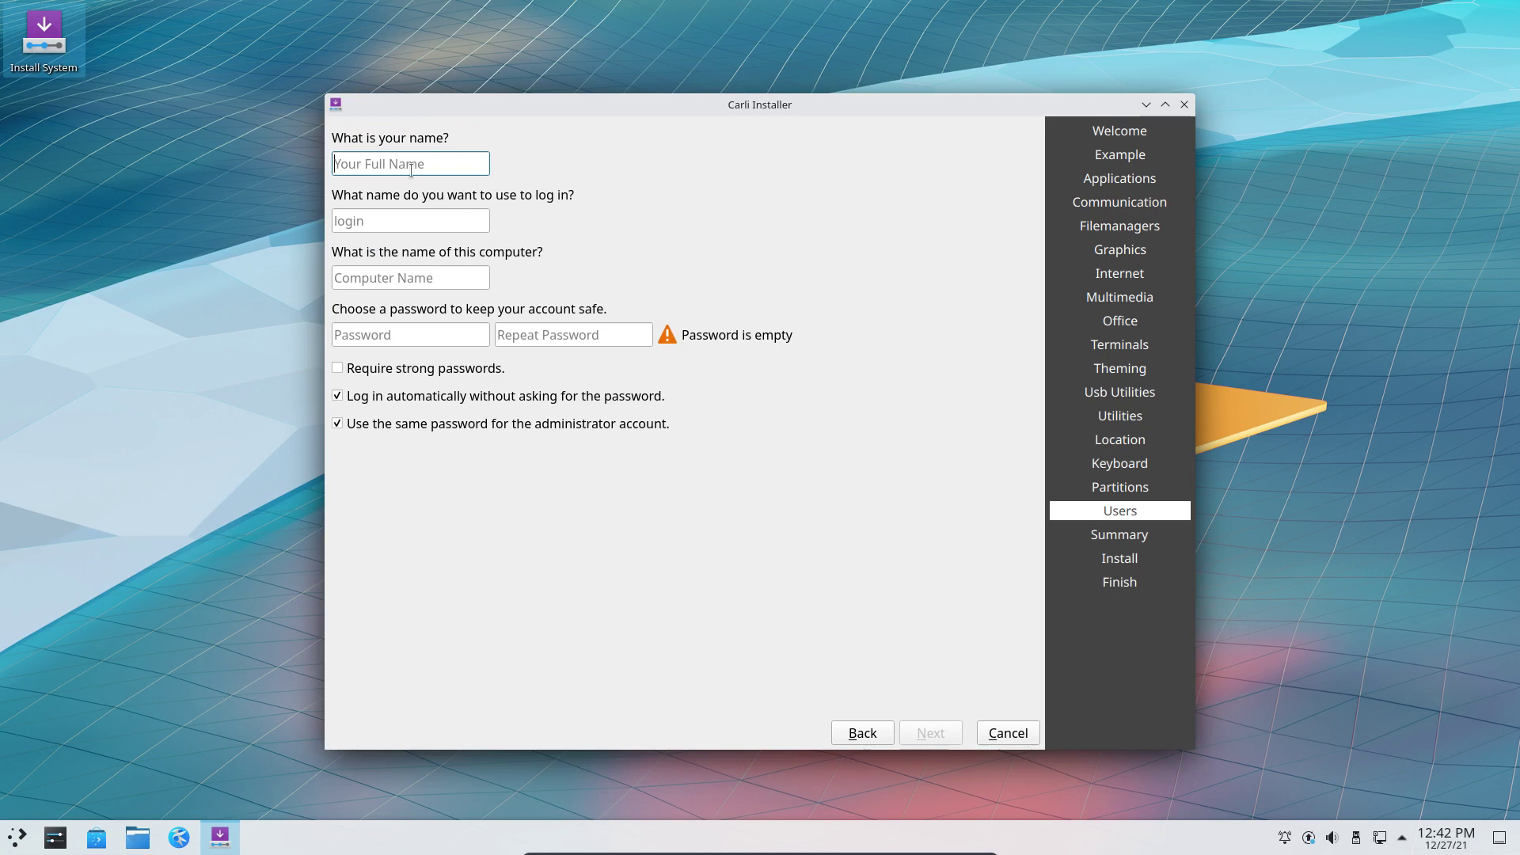
Fill in the user's name and account password, then continue to the Summary page.
type("erik")
key("Tab")
key("Tab")
key("Tab")
type("123")
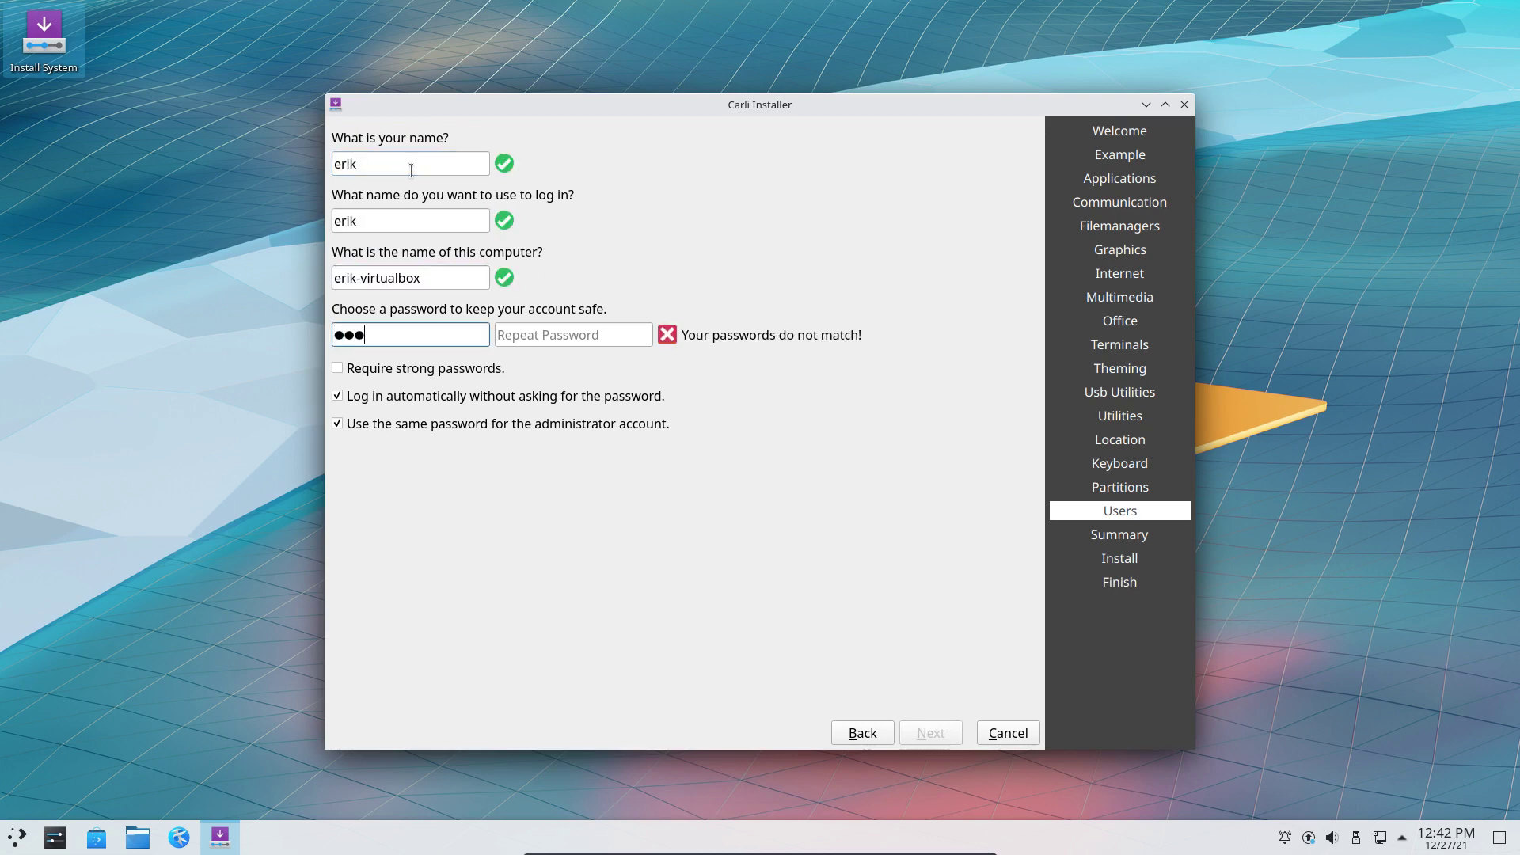
type("4")
key("Tab")
type("1234")
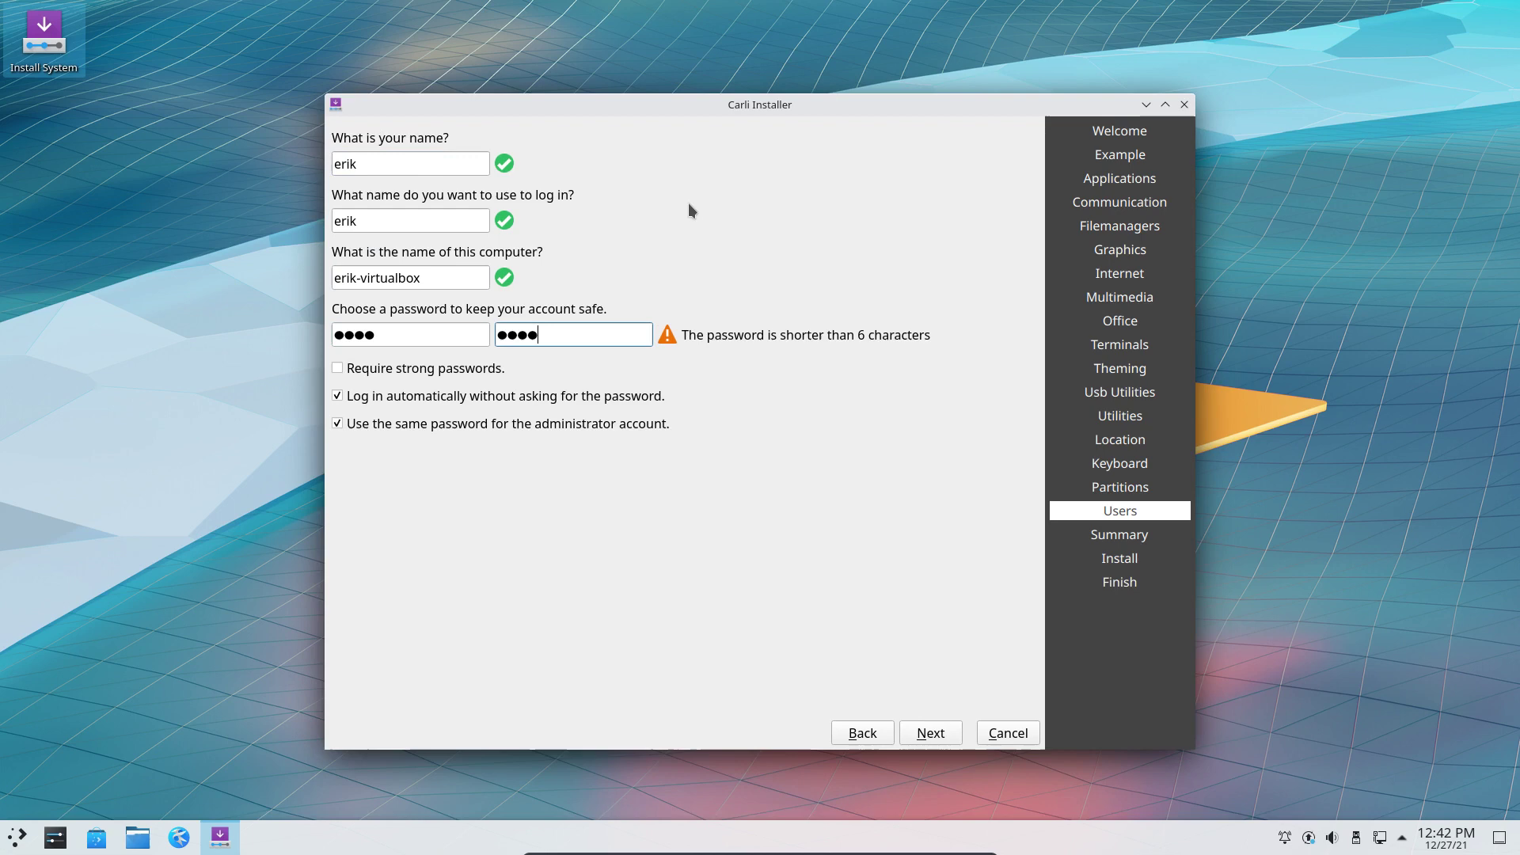
left_click(933, 736)
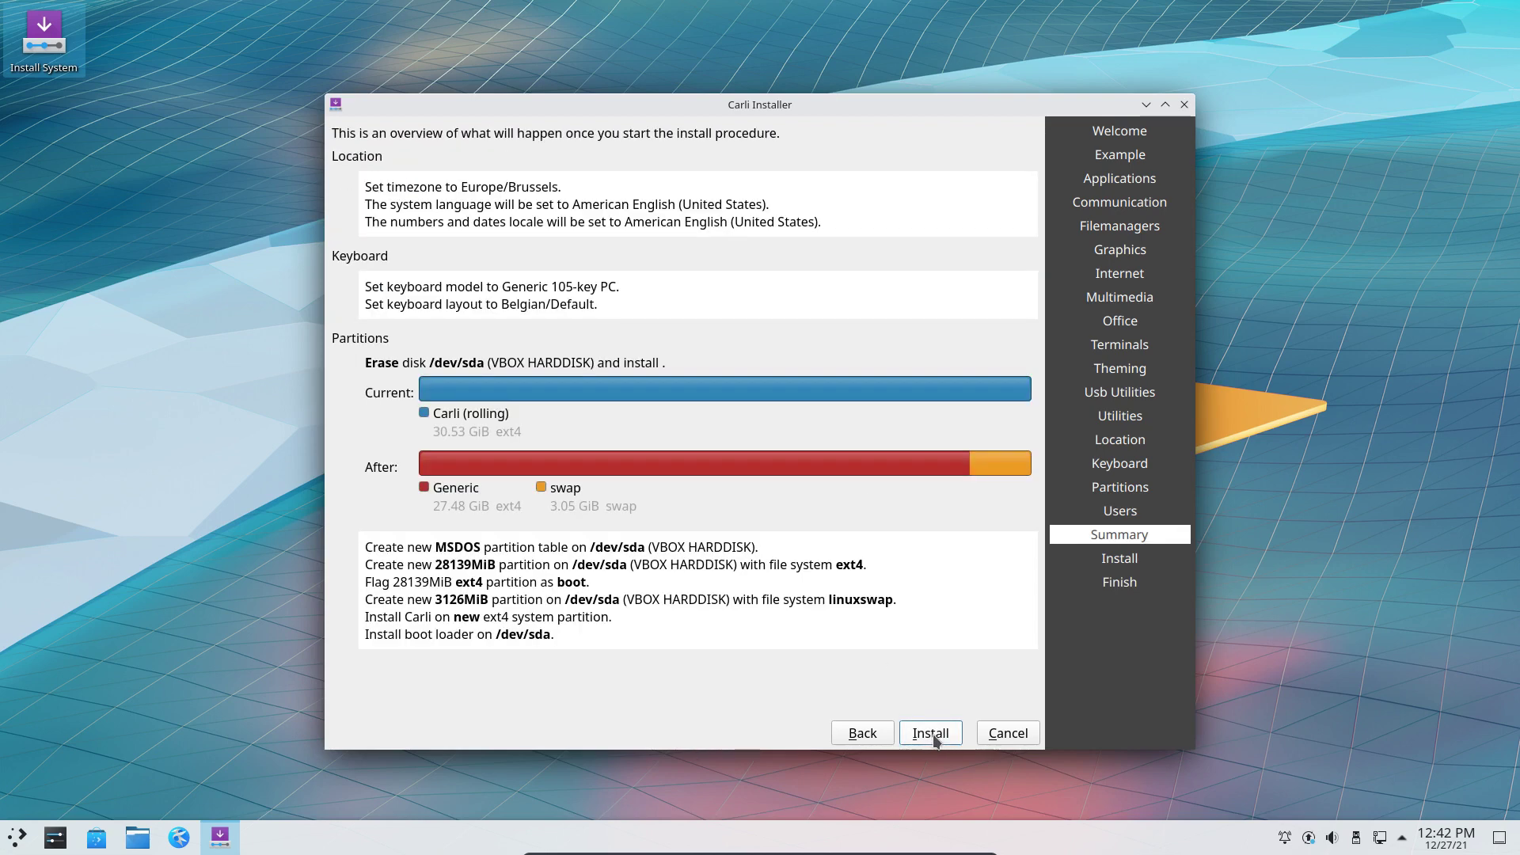
Install Carli from the Summary page until Installation Completed appears.
left_click(934, 735)
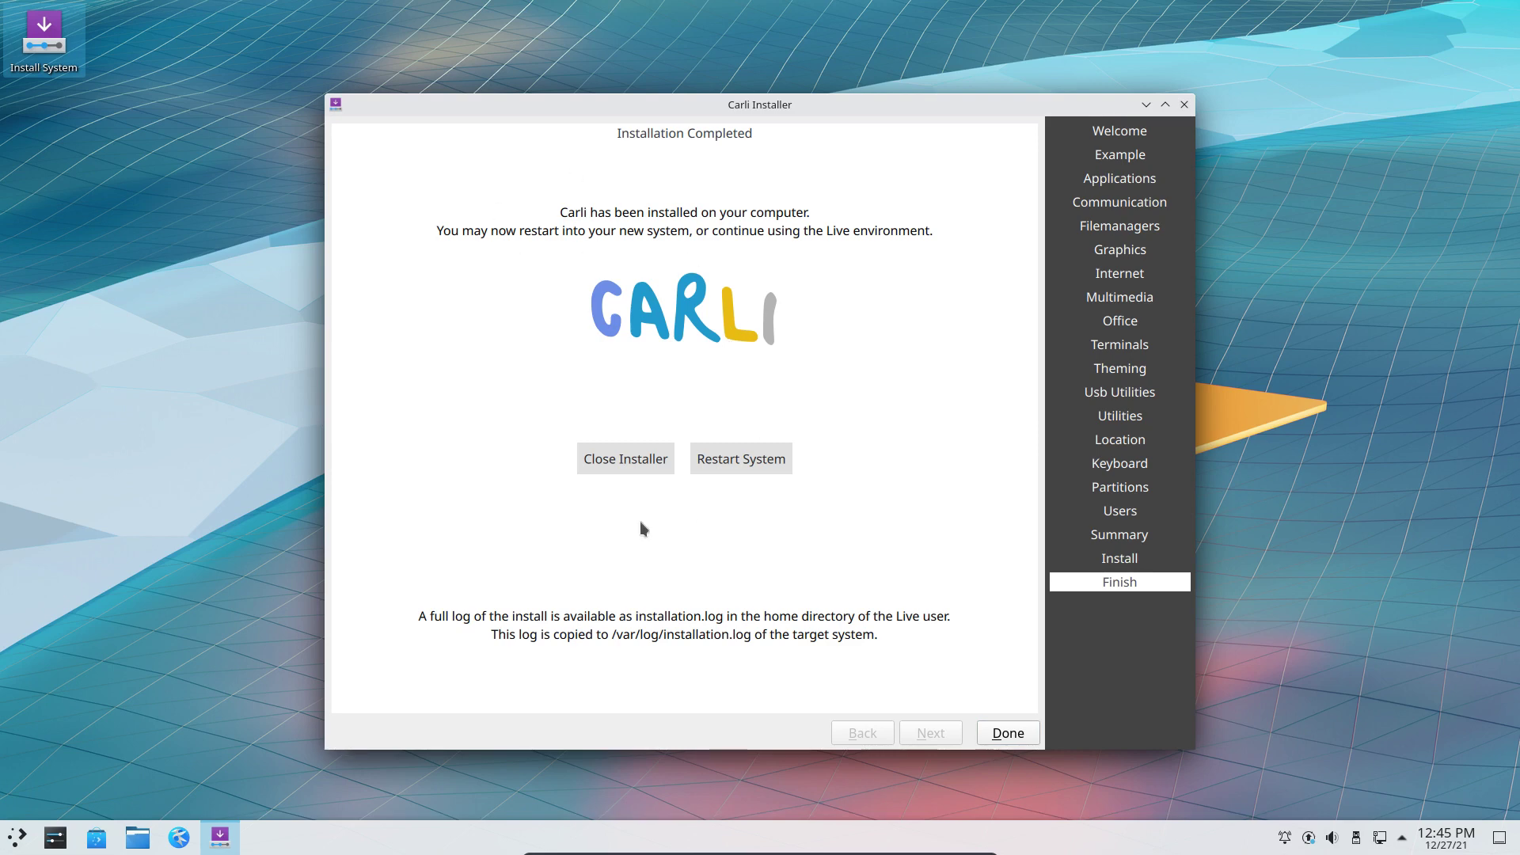
Restart into the installed Carli desktop, then restart it again from the system menu.
left_click(770, 464)
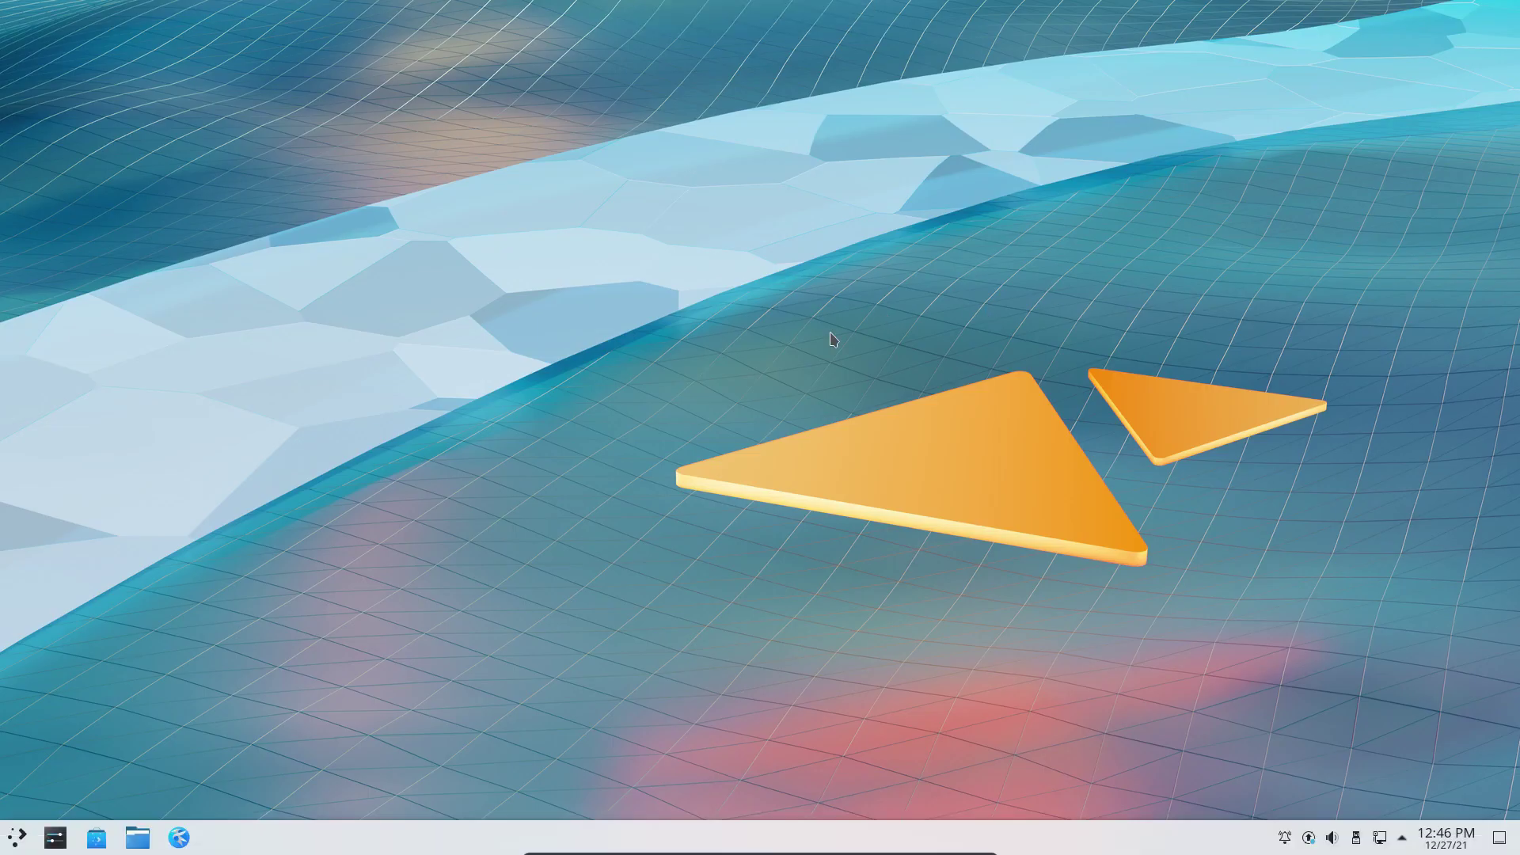
left_click(17, 841)
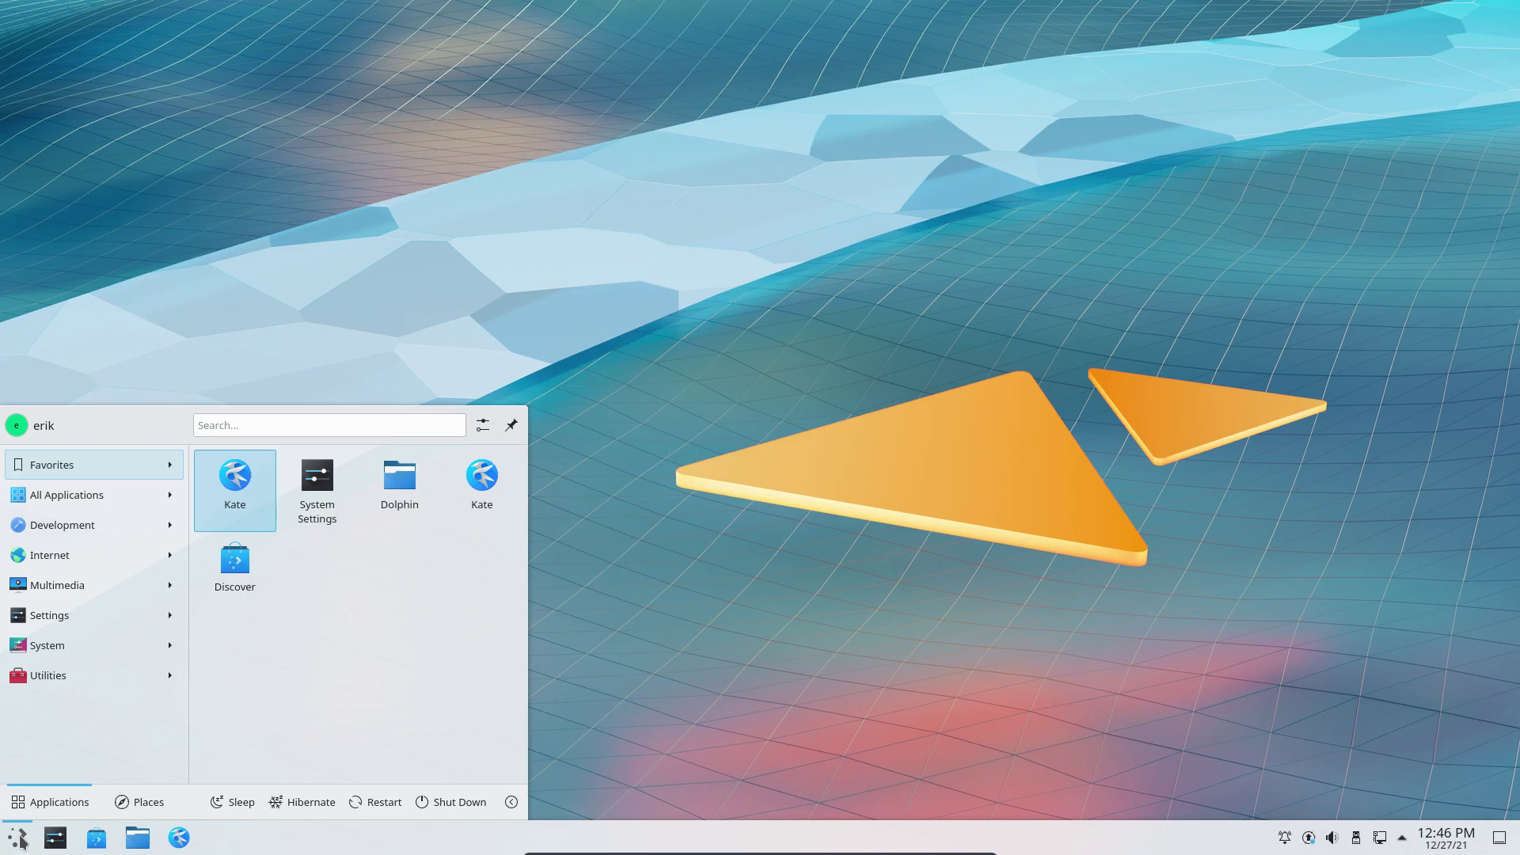
left_click(420, 805)
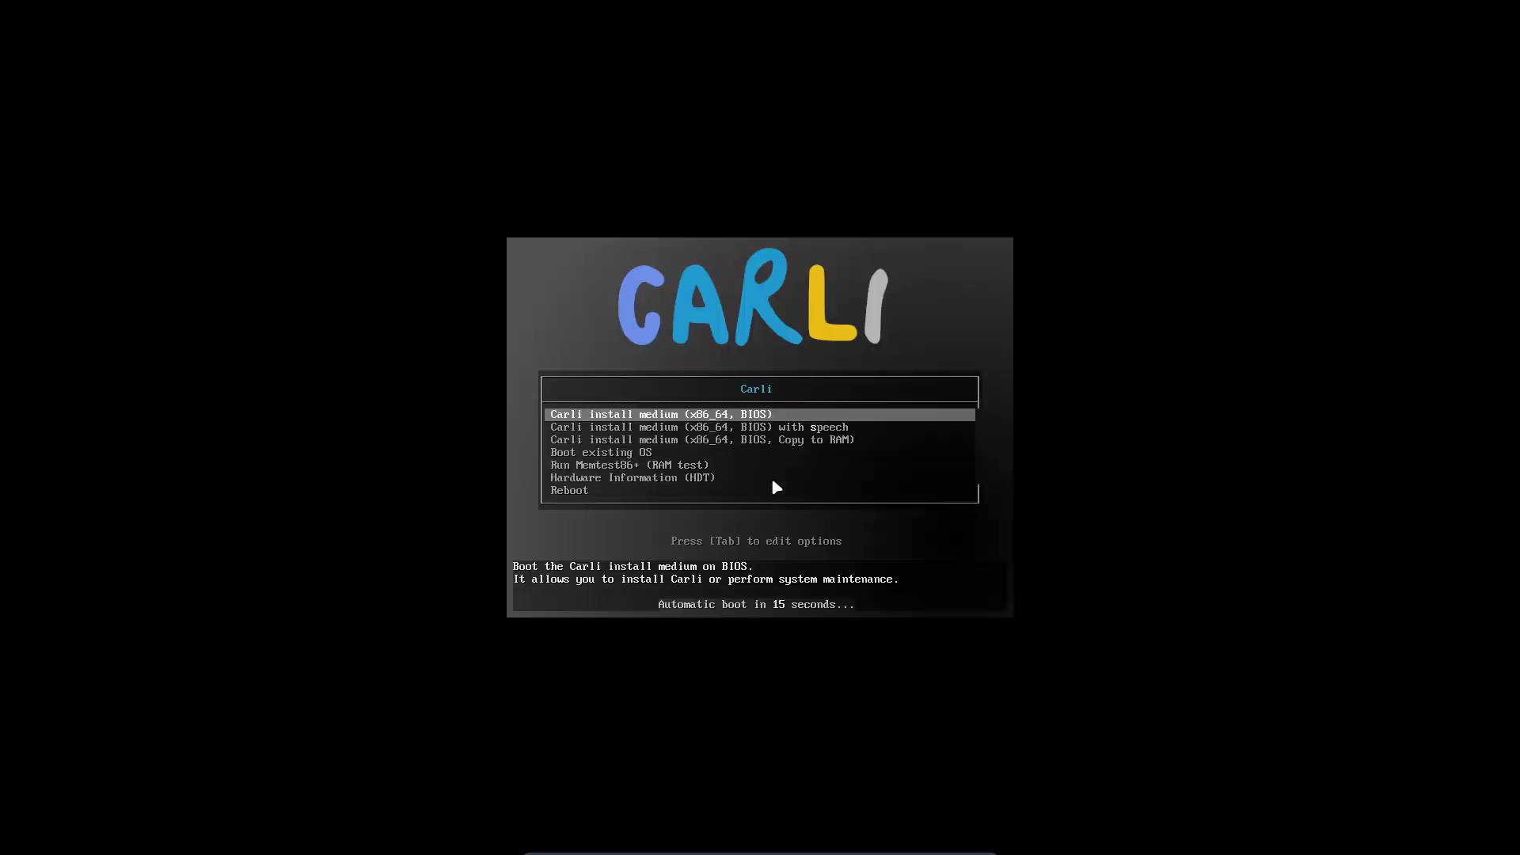
Boot the existing OS from disk, then highlight Carli Linux in the GNU GRUB 2.06 menu.
key("Down")
key("Down")
key("Down")
key("Return")
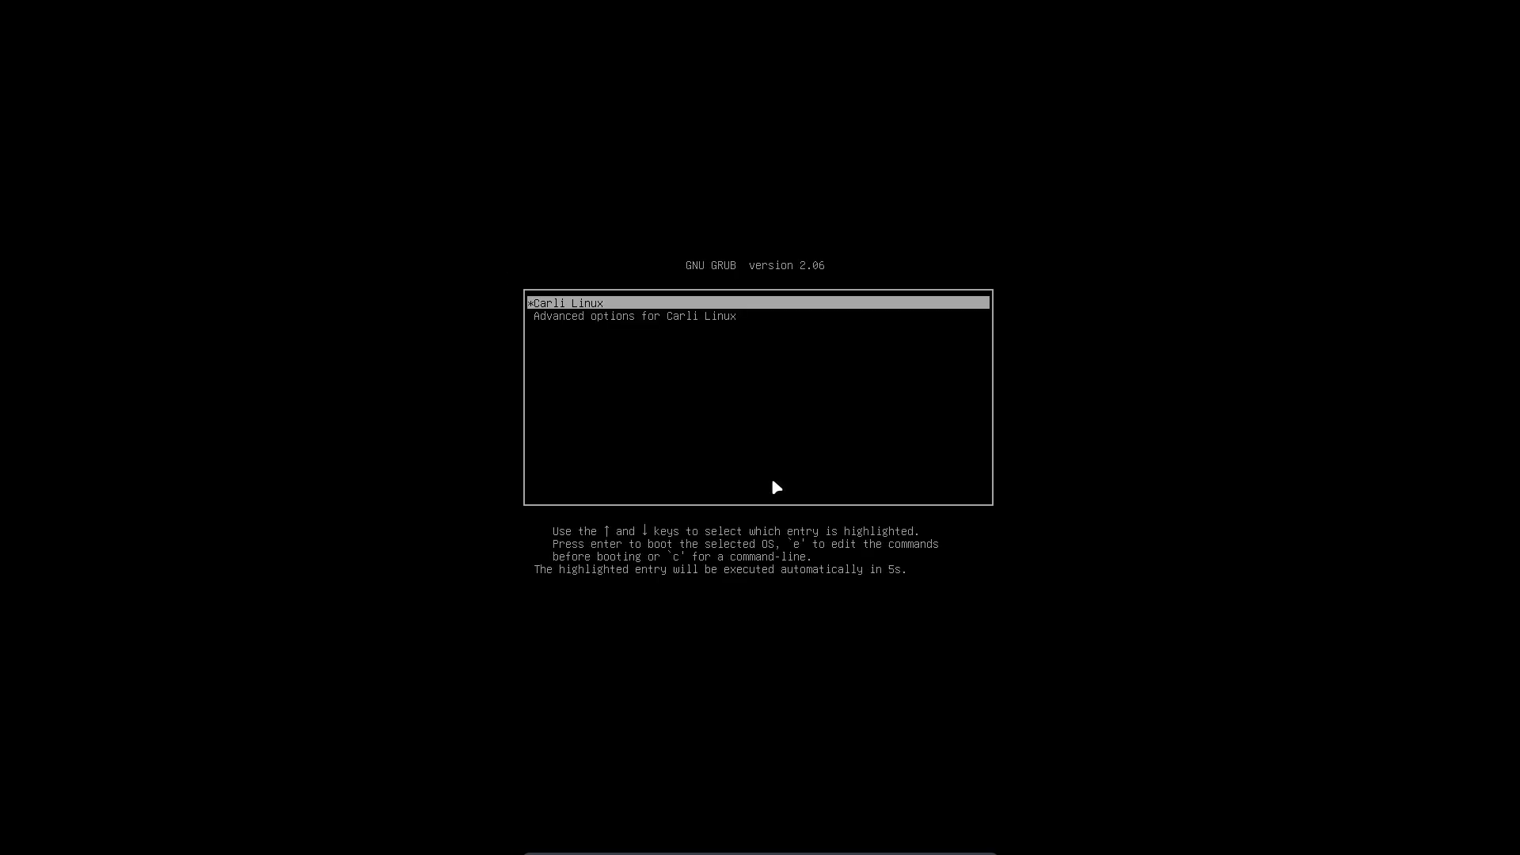
key("Down")
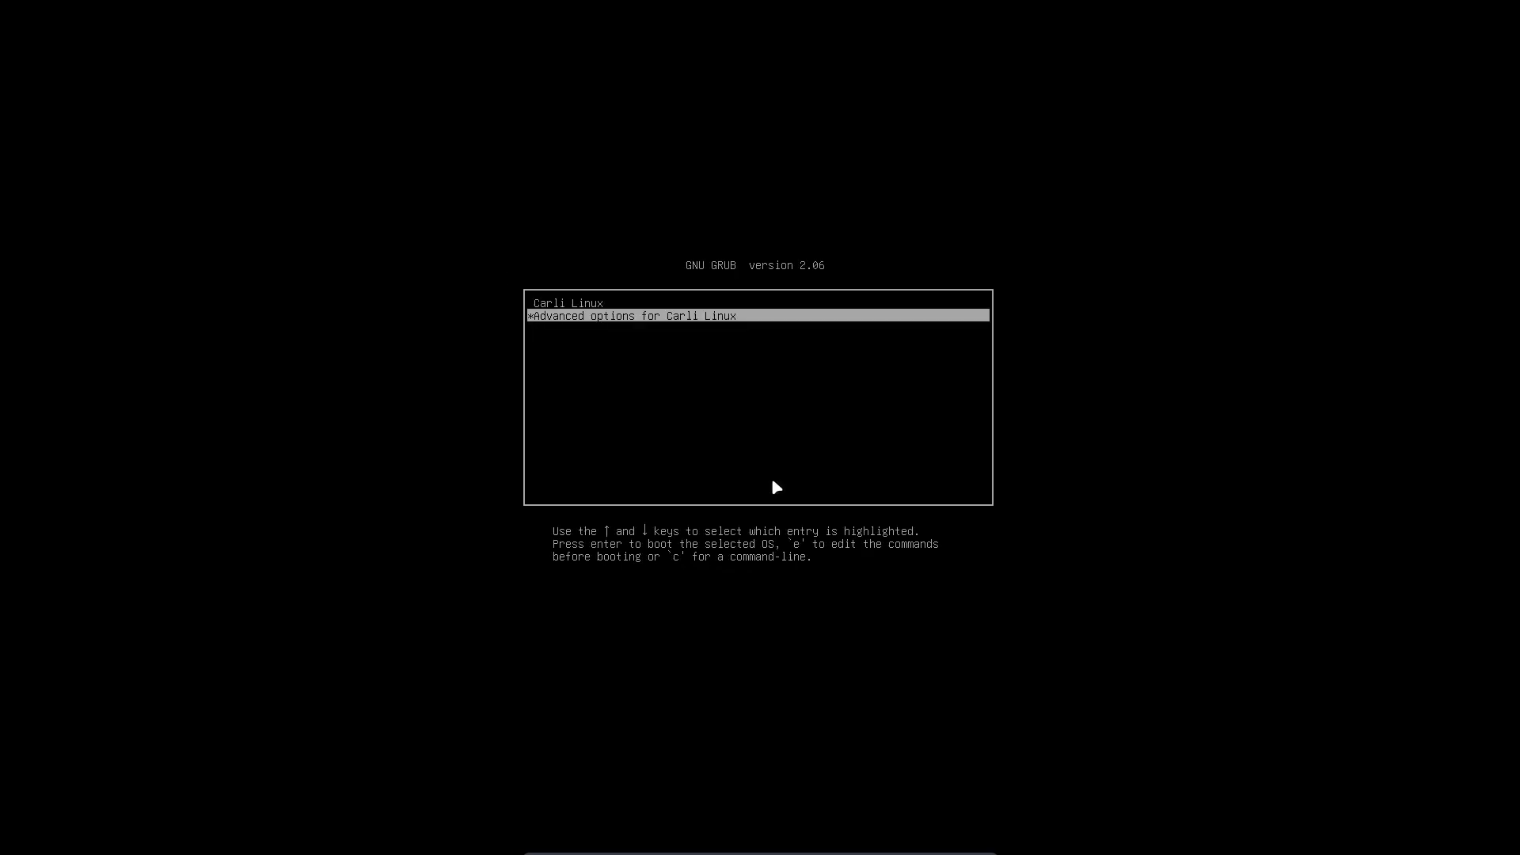
key("Up")
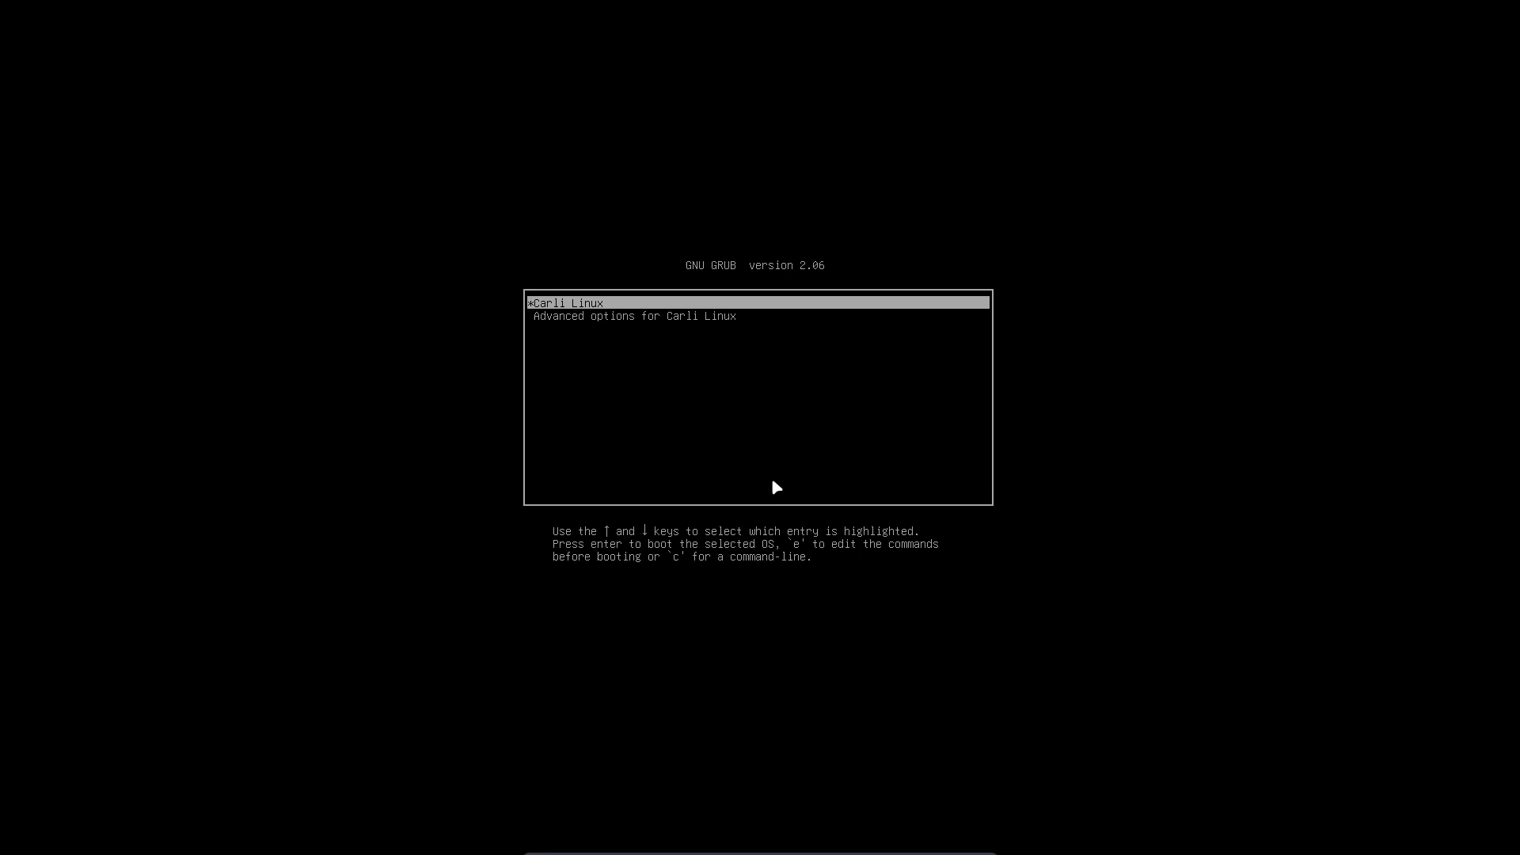